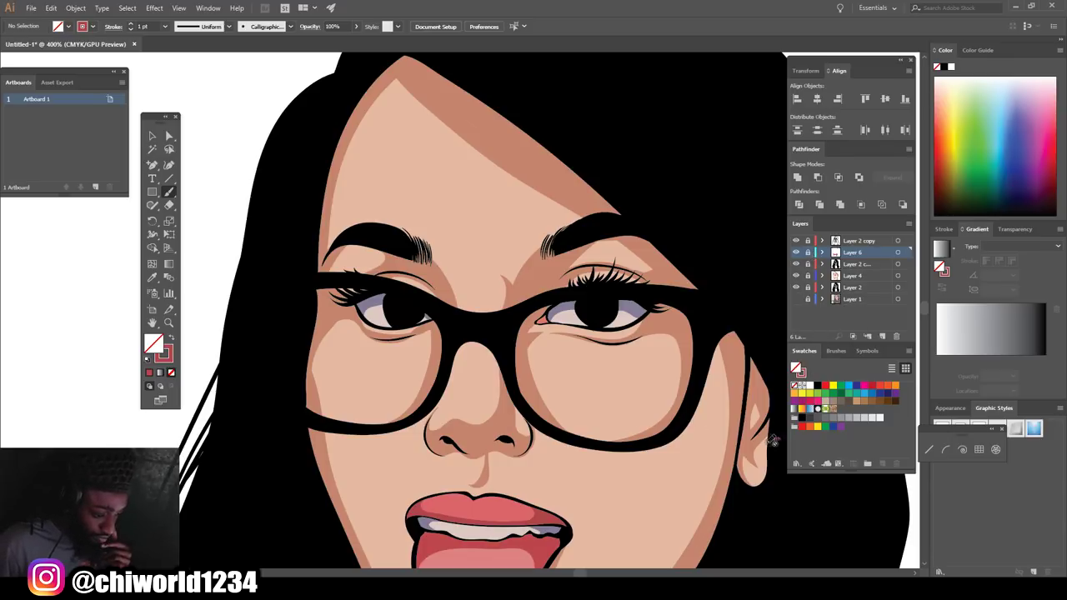
Create a new layer above all the others and paint a wavy brush highlight across each of the two pupils.
{"action": "left_click", "coordinate": [881, 337]}
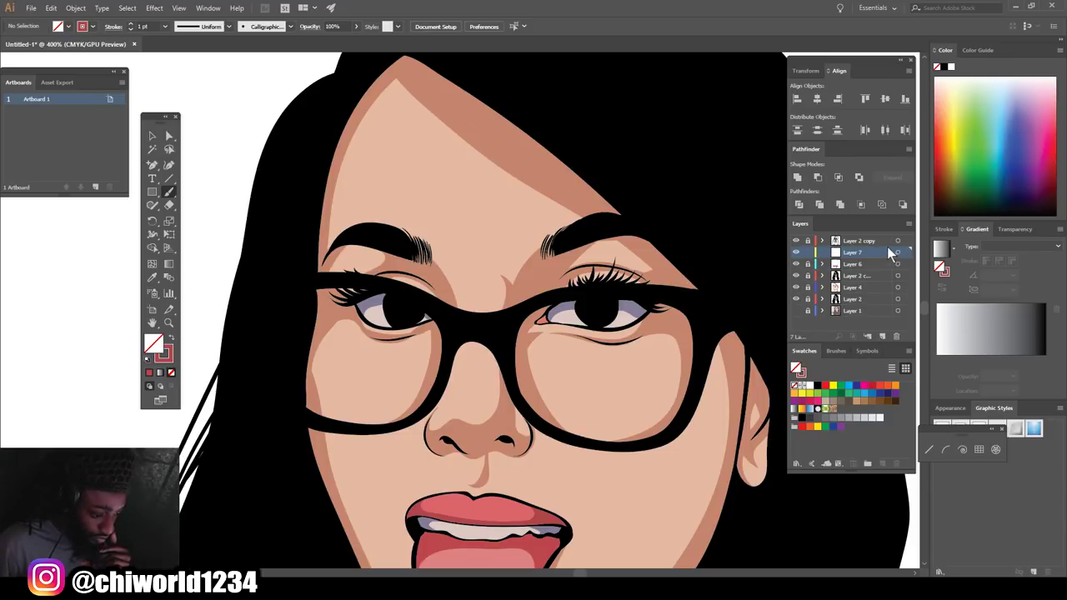
{"action": "left_click_drag", "start_coordinate": [882, 251], "coordinate": [887, 235]}
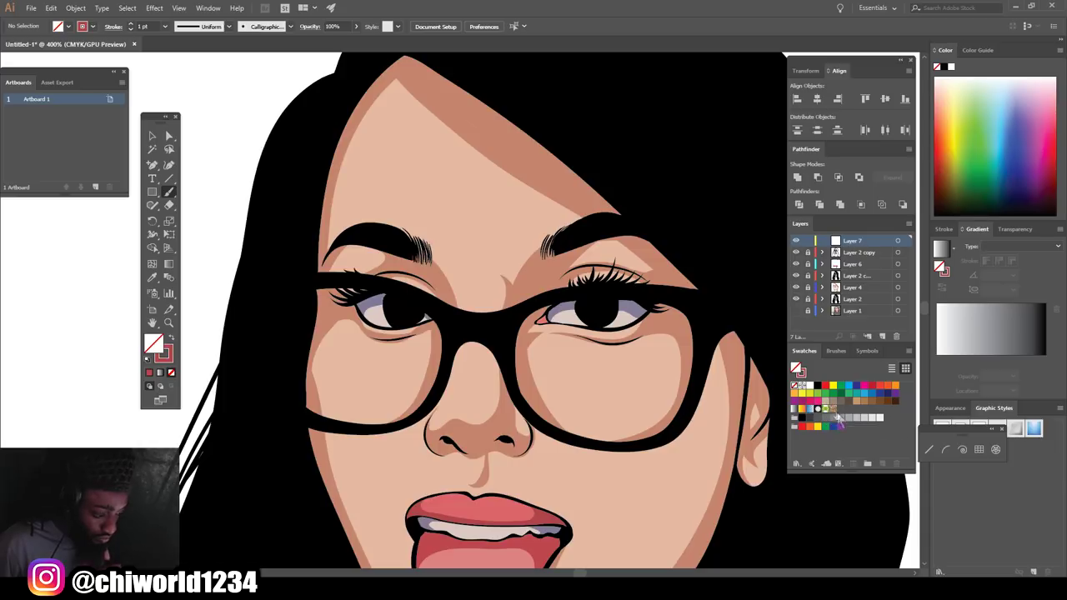
{"action": "left_click", "coordinate": [878, 418]}
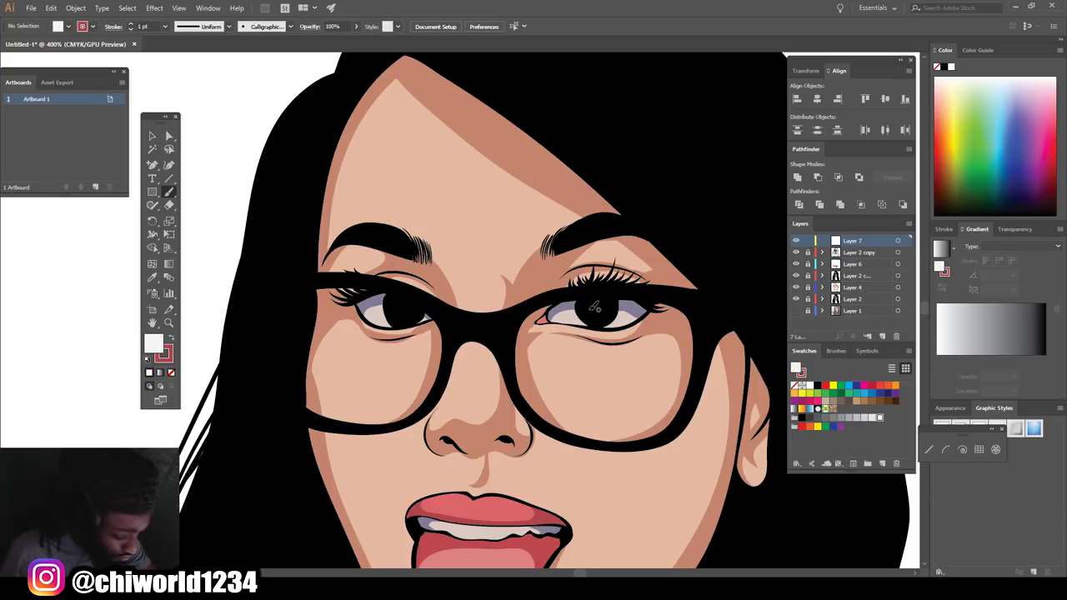
{"action": "left_click_drag", "start_coordinate": [584, 307], "coordinate": [609, 306]}
{"action": "left_click_drag", "start_coordinate": [390, 303], "coordinate": [411, 305]}
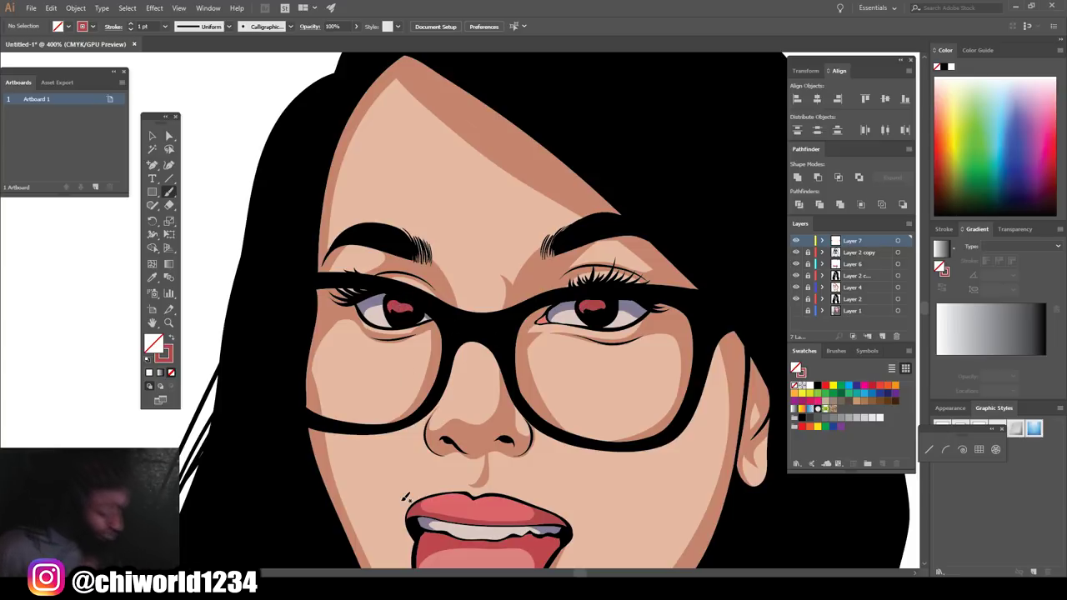
Expand the appearance of both pupil highlights and fill them with the white-to-black gradient swatch.
{"action": "scroll", "coordinate": [406, 543], "scroll_direction": "down", "scroll_amount": 5}
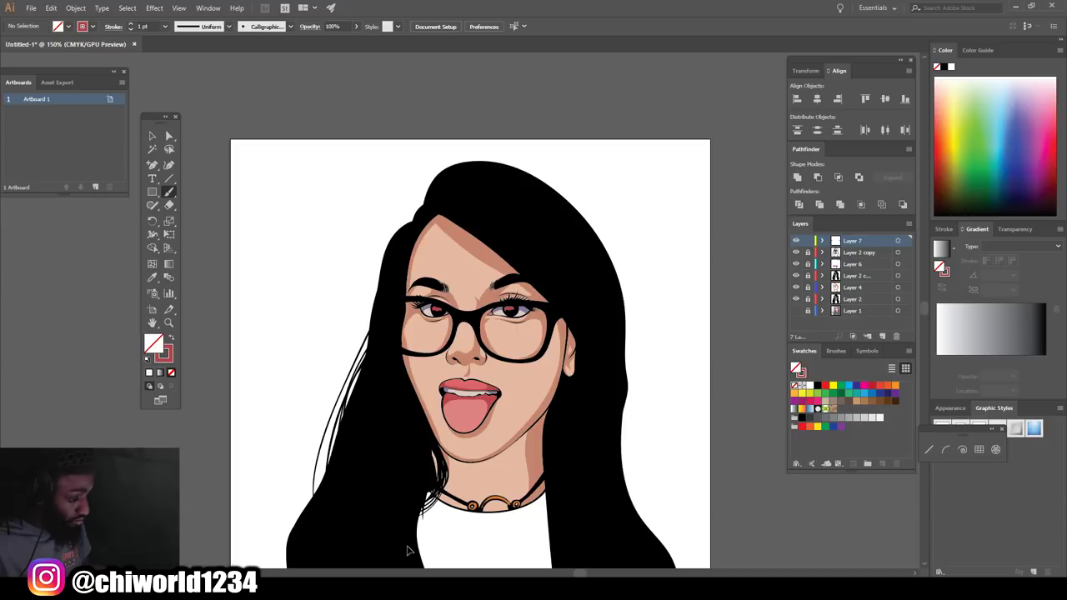
{"action": "scroll", "coordinate": [414, 550], "scroll_direction": "up", "scroll_amount": 4}
{"action": "key", "text": "ctrl+plus"}
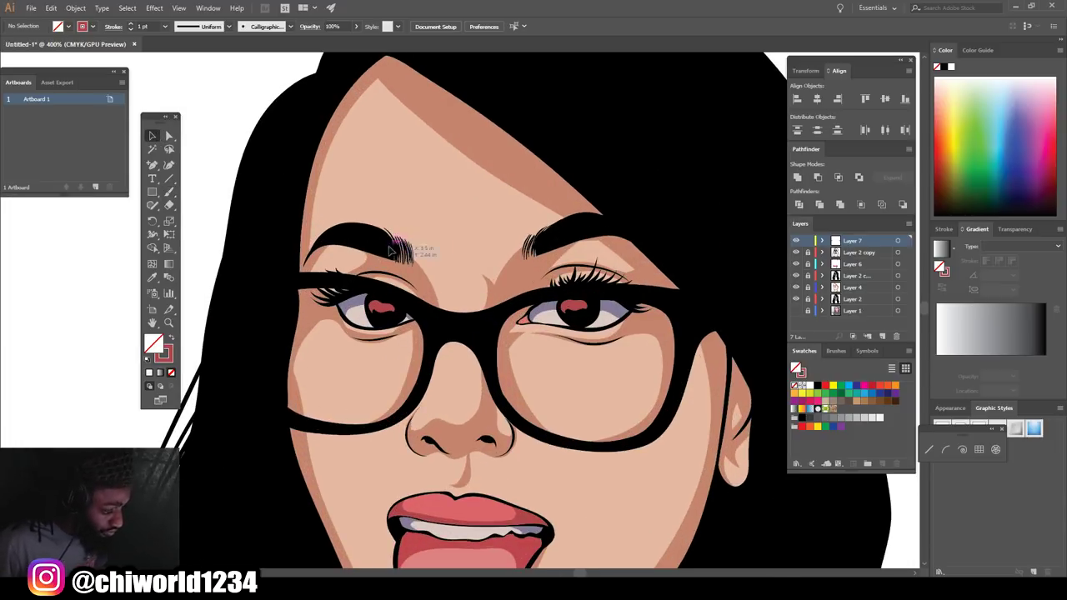
{"action": "left_click_drag", "start_coordinate": [661, 364], "coordinate": [661, 365]}
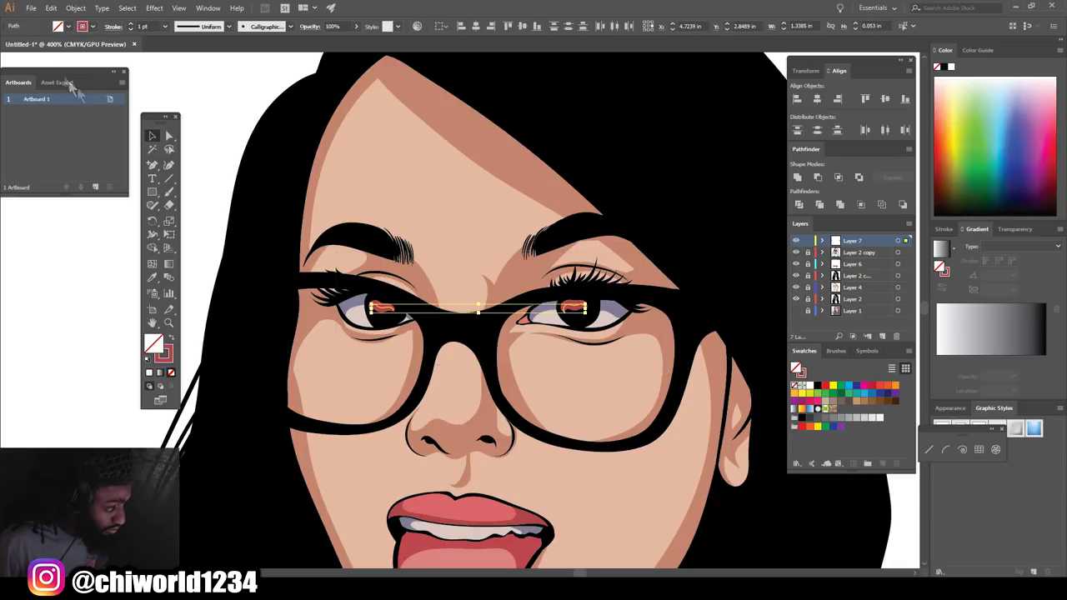
{"action": "left_click", "coordinate": [75, 7]}
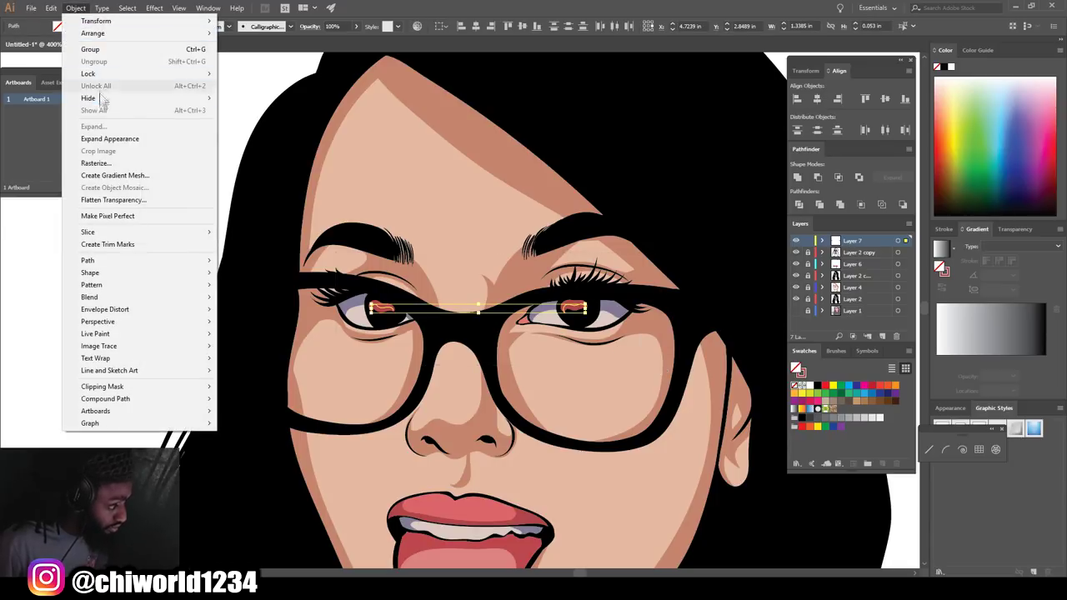
{"action": "left_click", "coordinate": [109, 138]}
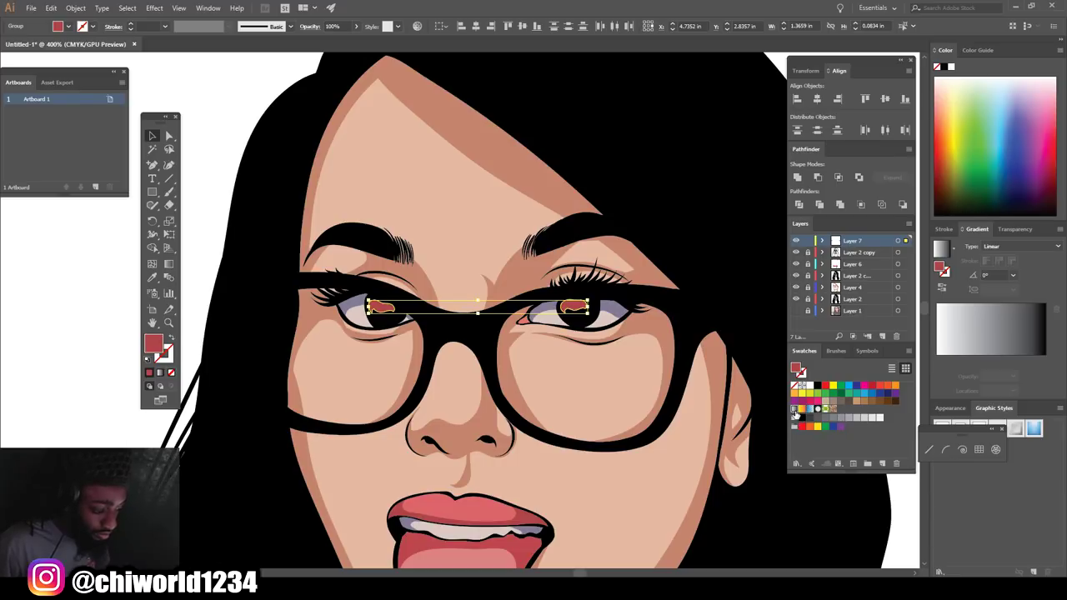
{"action": "left_click", "coordinate": [797, 410]}
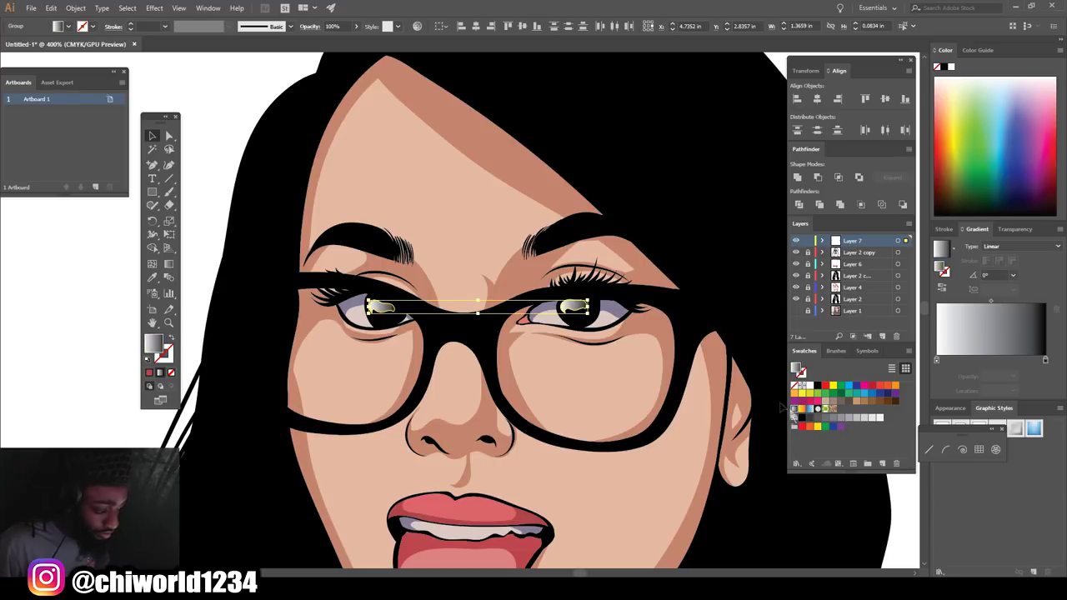
Set the pupil highlights' gradient angle to 72° and move the gradient midpoint to 25.5%.
{"action": "left_click", "coordinate": [990, 275]}
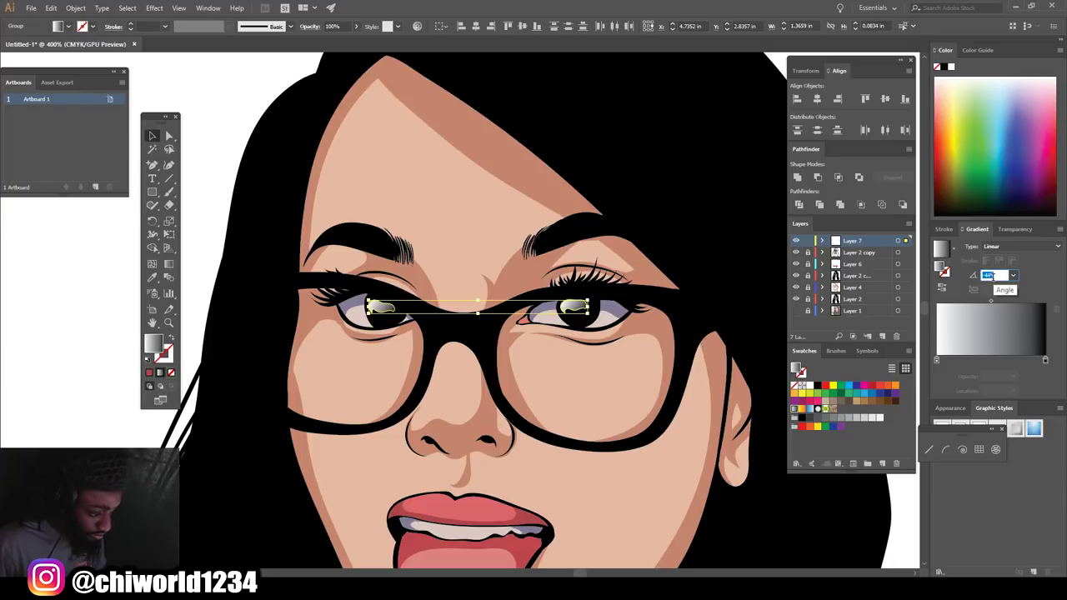
{"action": "double_click", "coordinate": [992, 277]}
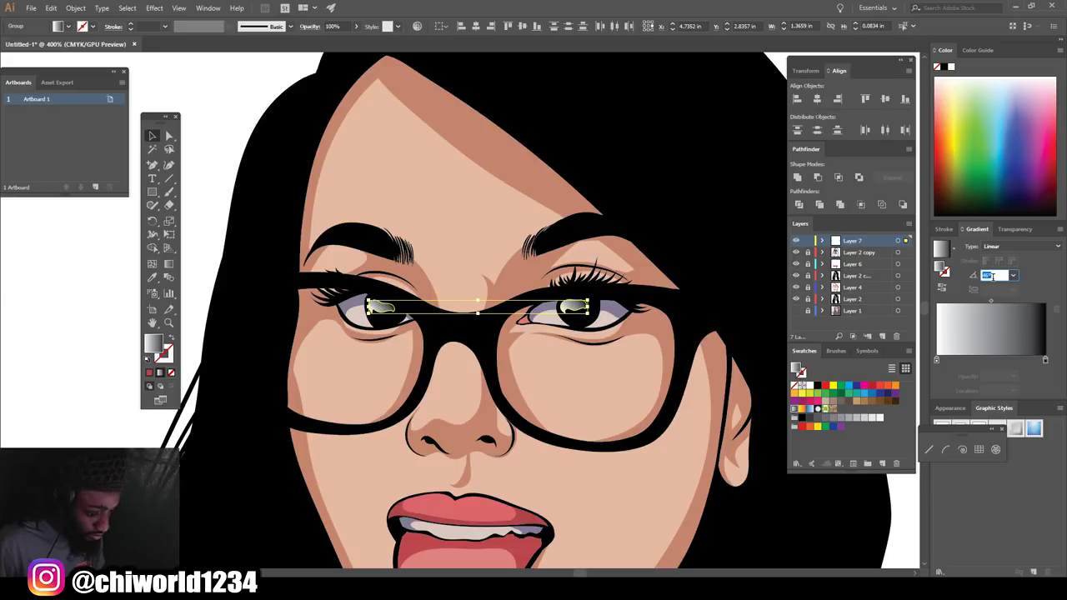
{"action": "type", "text": "54"}
{"action": "left_click", "coordinate": [990, 303]}
{"action": "left_click_drag", "start_coordinate": [989, 300], "coordinate": [973, 300]}
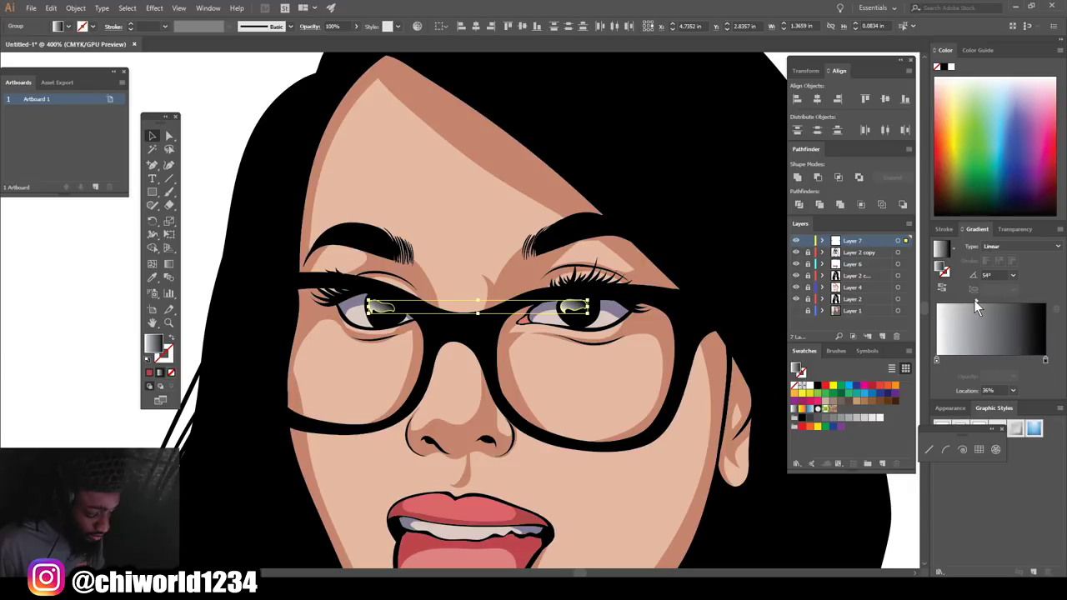
{"action": "left_click", "coordinate": [991, 275]}
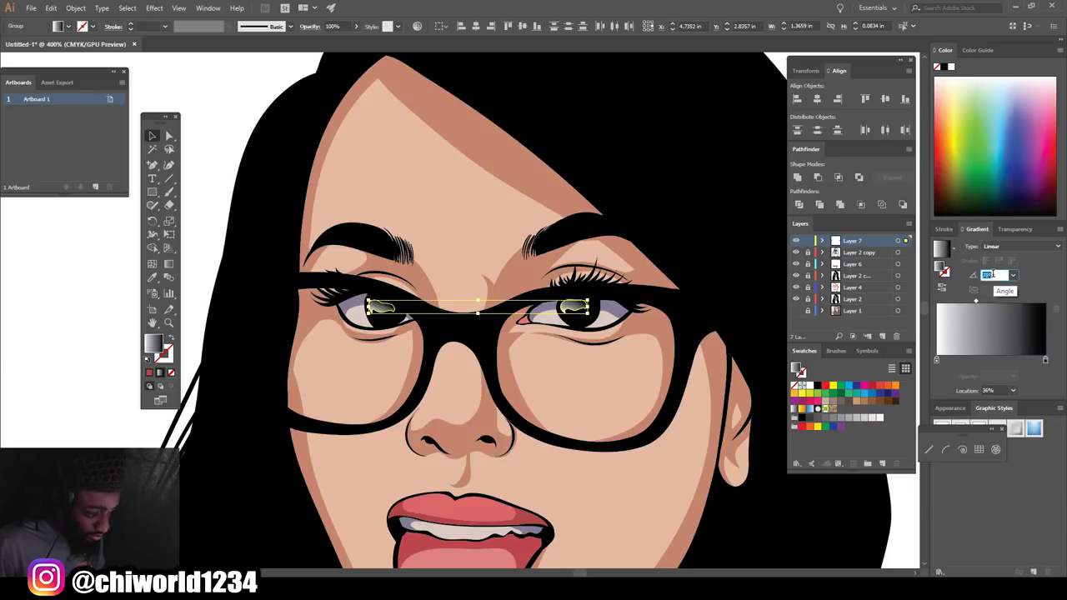
{"action": "type", "text": "72"}
{"action": "left_click_drag", "start_coordinate": [976, 301], "coordinate": [967, 301]}
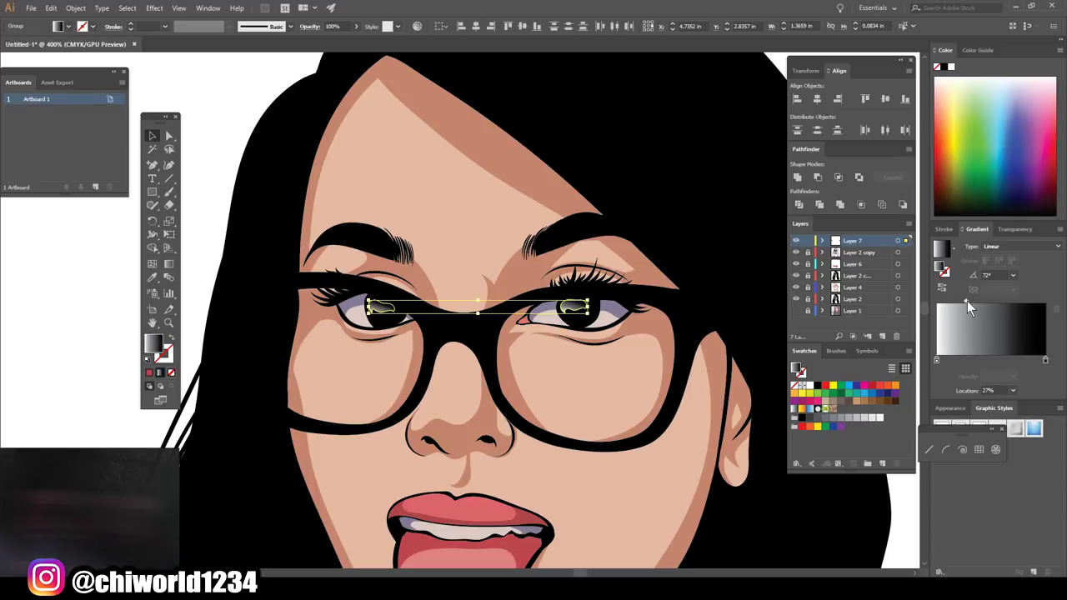
{"action": "left_click_drag", "start_coordinate": [966, 300], "coordinate": [965, 301]}
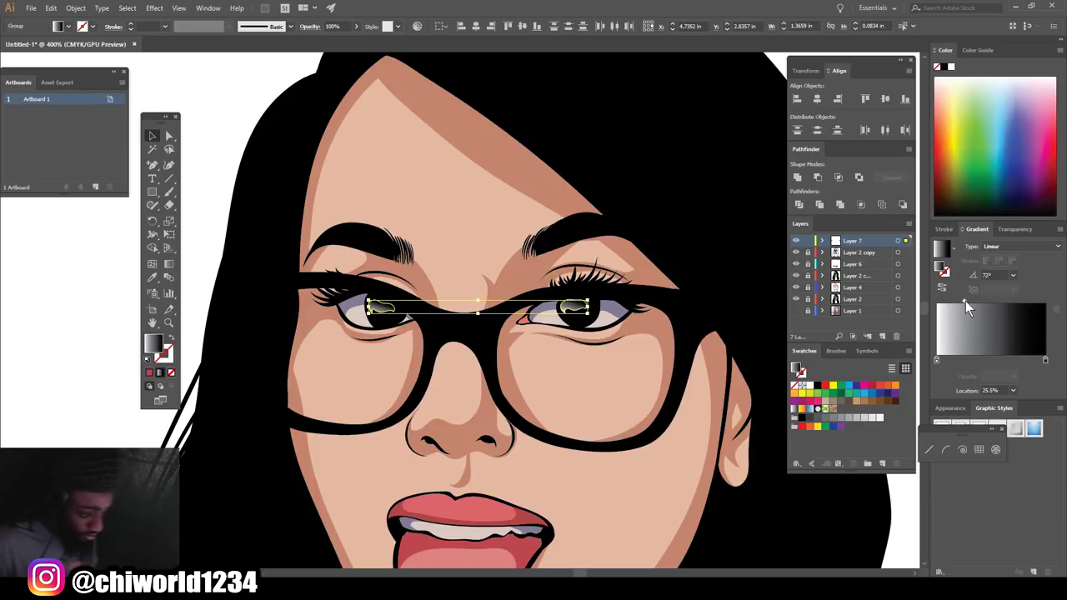
Recolour the light stop of the pupil gradient to C 0, M 24, Y 26, K 26 and deselect the highlights.
{"action": "double_click", "coordinate": [936, 358]}
{"action": "left_click_drag", "start_coordinate": [963, 412], "coordinate": [967, 443]}
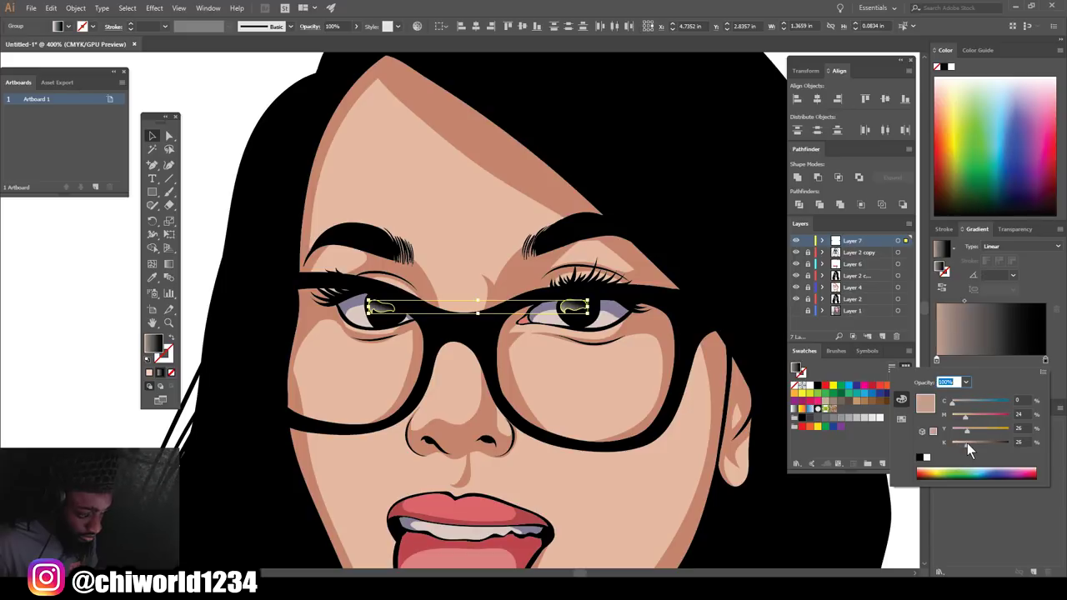
{"action": "left_click", "coordinate": [203, 139]}
{"action": "left_click", "coordinate": [206, 141]}
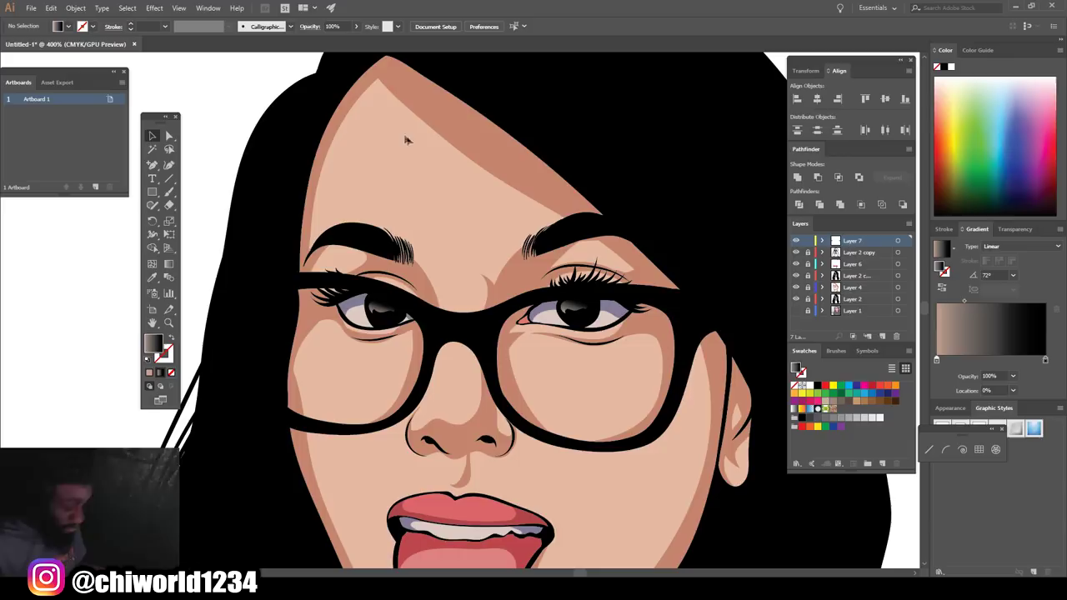
Examine the pupil highlights both close up and within the whole portrait.
{"action": "key", "text": "ctrl+minus"}
{"action": "key", "text": "ctrl+minus"}
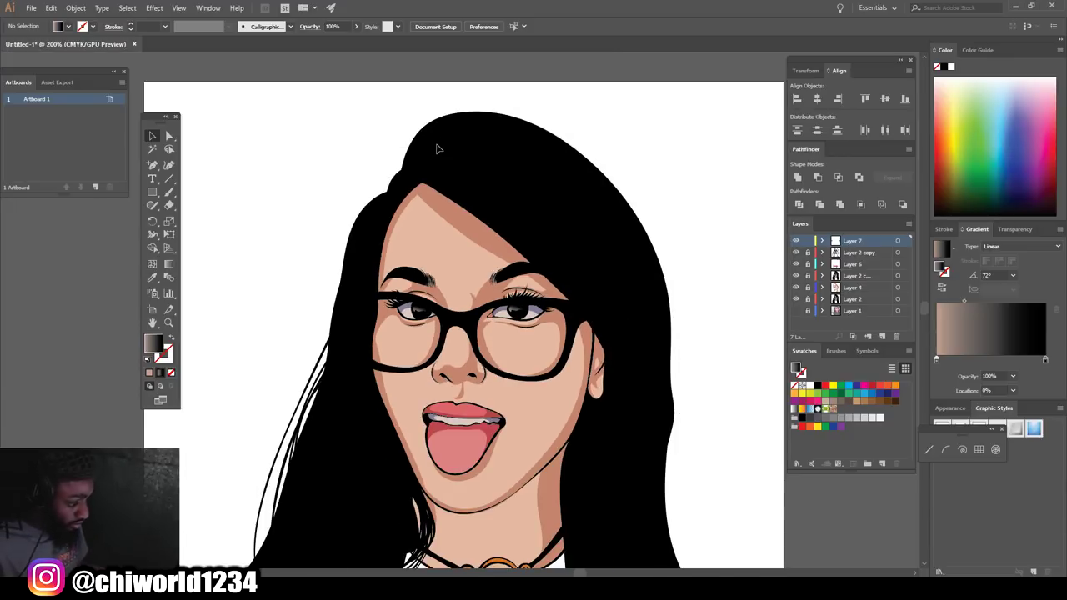
{"action": "key", "text": "ctrl+plus"}
{"action": "key", "text": "ctrl+plus"}
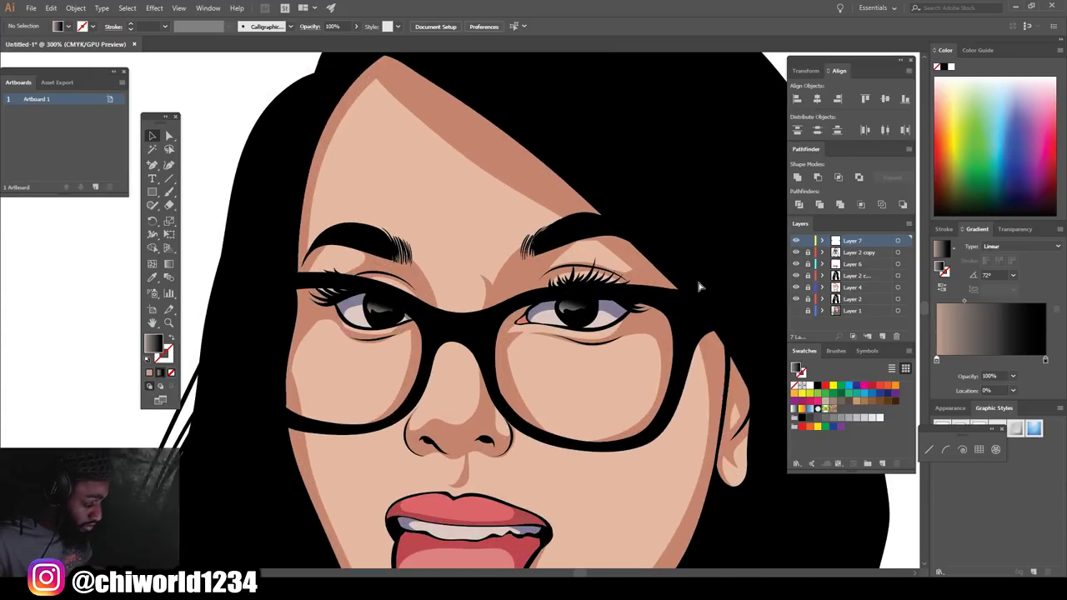
{"action": "key", "text": "ctrl+minus"}
{"action": "key", "text": "ctrl+minus"}
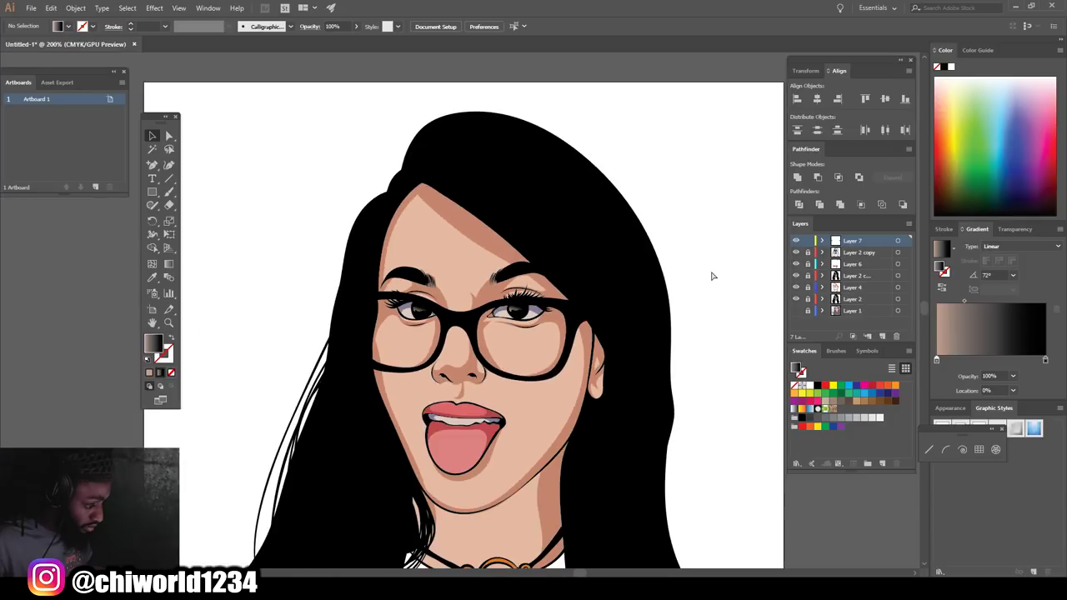
{"action": "key", "text": "ctrl+minus"}
{"action": "left_click", "coordinate": [555, 309]}
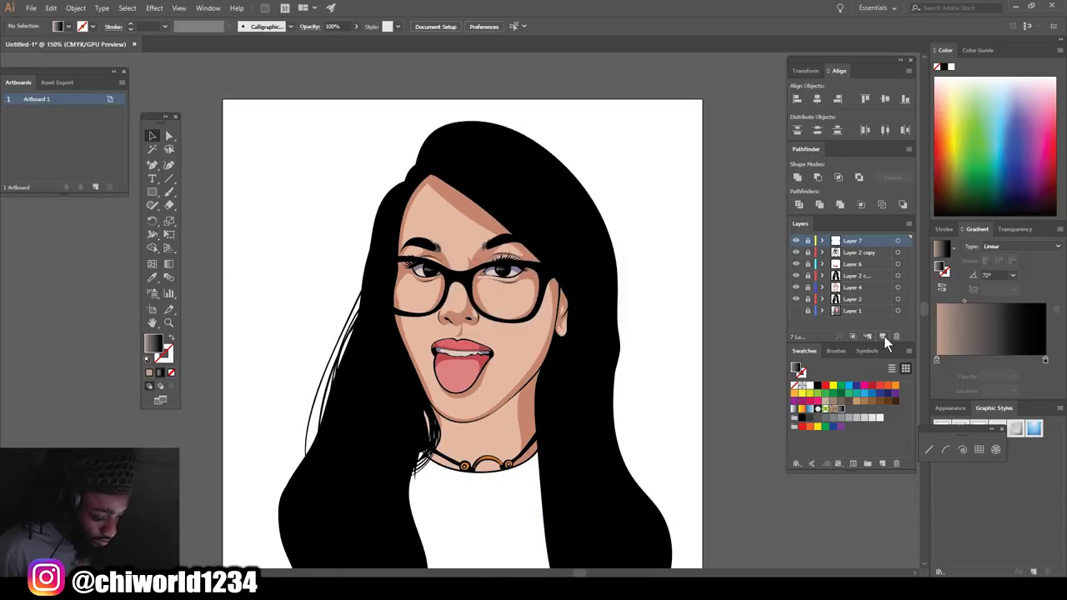
On a new top layer, load the yellow-to-red gradient swatch and reduce it to three stops, with the middle one at 54.59%.
{"action": "left_click", "coordinate": [882, 336]}
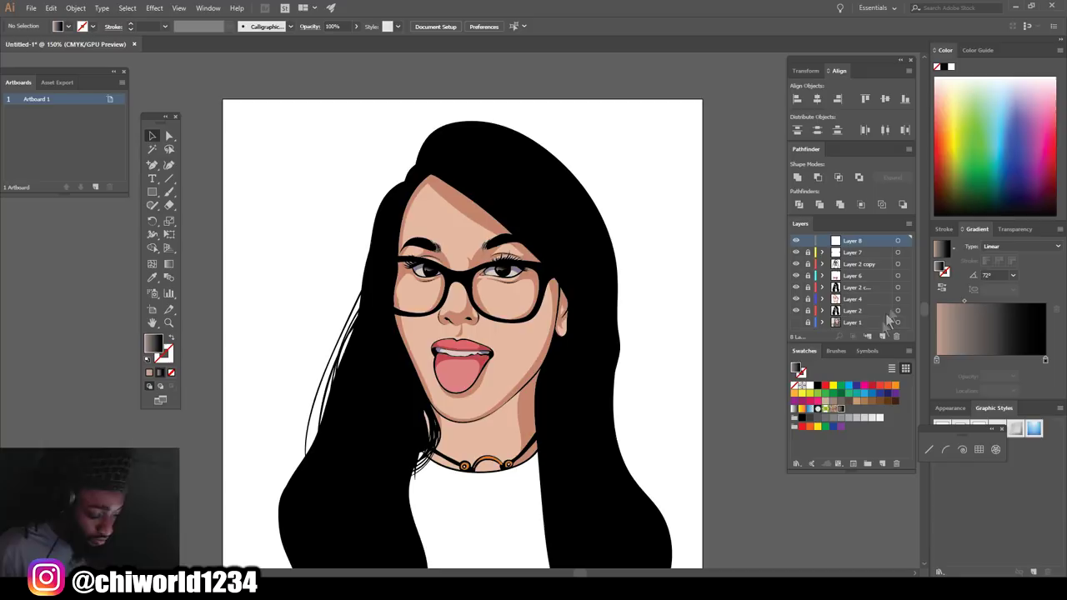
{"action": "left_click", "coordinate": [802, 409]}
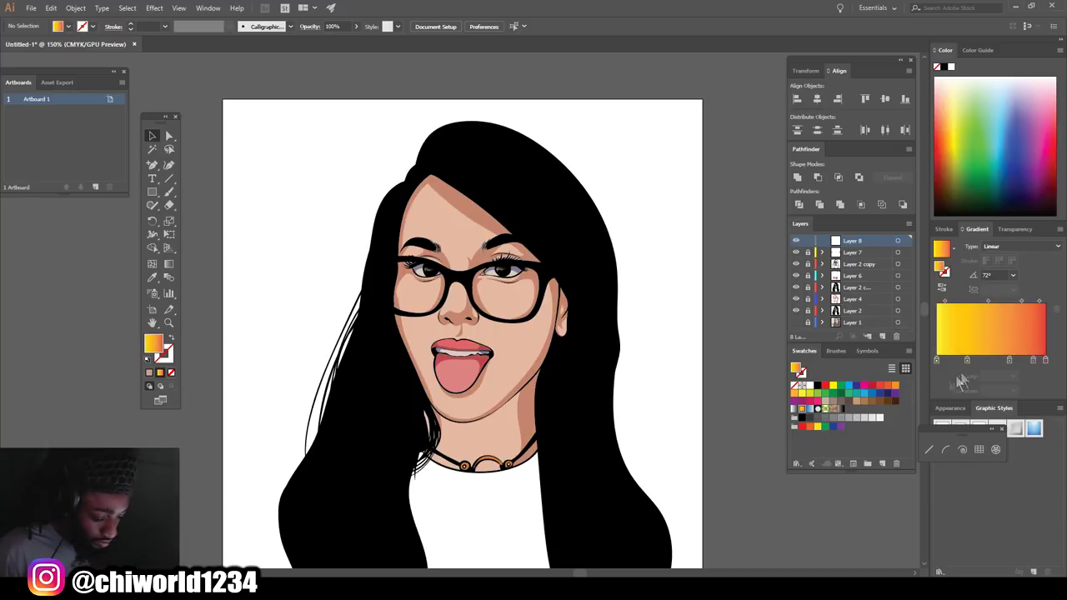
{"action": "left_click_drag", "start_coordinate": [1010, 362], "coordinate": [1056, 318]}
{"action": "left_click_drag", "start_coordinate": [968, 363], "coordinate": [996, 362]}
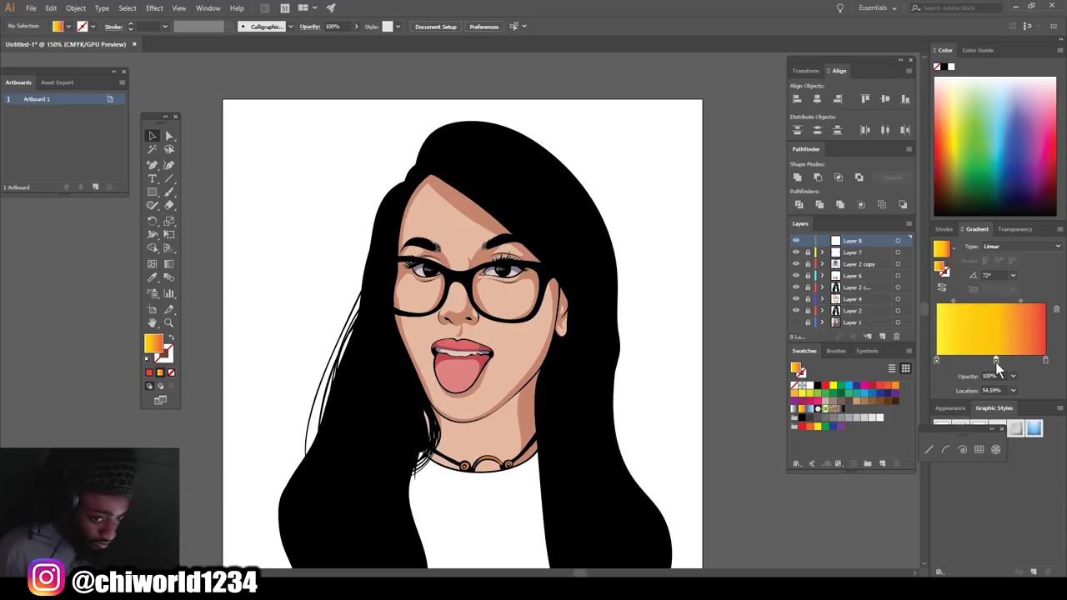
Change the gradient's yellow start stop to a brownish black of C 0, M 61, Y 100, K 100.
{"action": "double_click", "coordinate": [936, 361]}
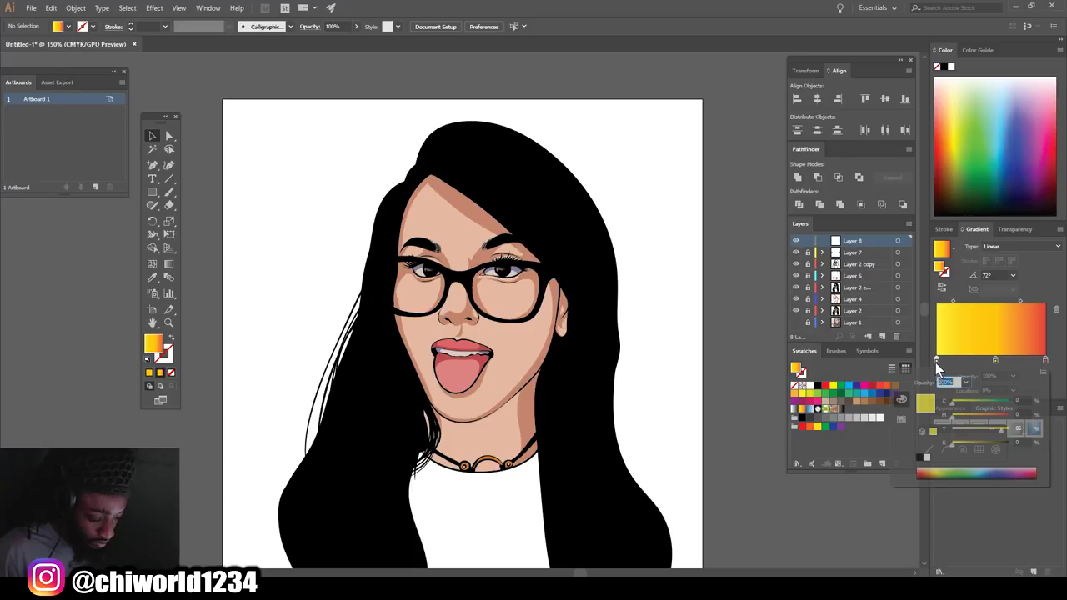
{"action": "left_click_drag", "start_coordinate": [952, 442], "coordinate": [1017, 446]}
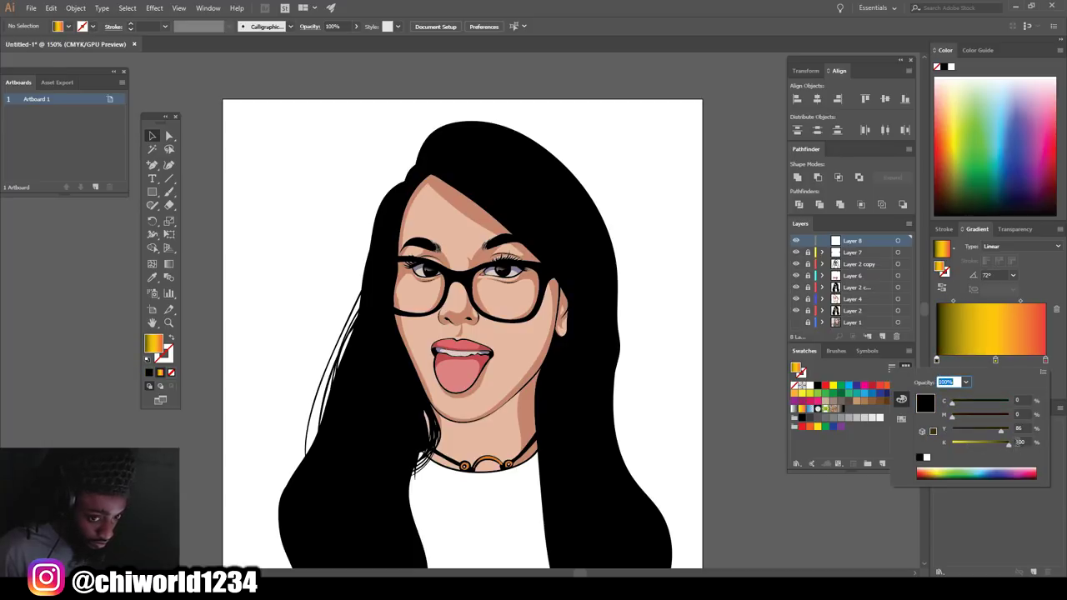
{"action": "left_click_drag", "start_coordinate": [1001, 433], "coordinate": [981, 414]}
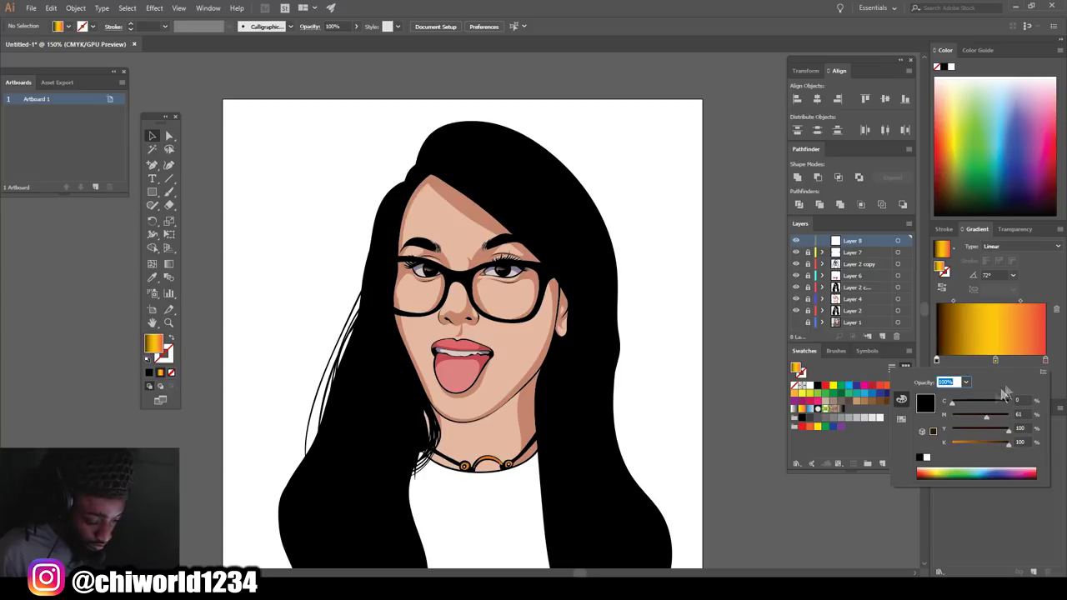
Change the gradient's red end stop to the matching brownish black of C 0, M 61, Y 100, K 100.
{"action": "left_click", "coordinate": [1046, 361]}
{"action": "double_click", "coordinate": [1045, 362]}
{"action": "left_click_drag", "start_coordinate": [987, 443], "coordinate": [986, 420]}
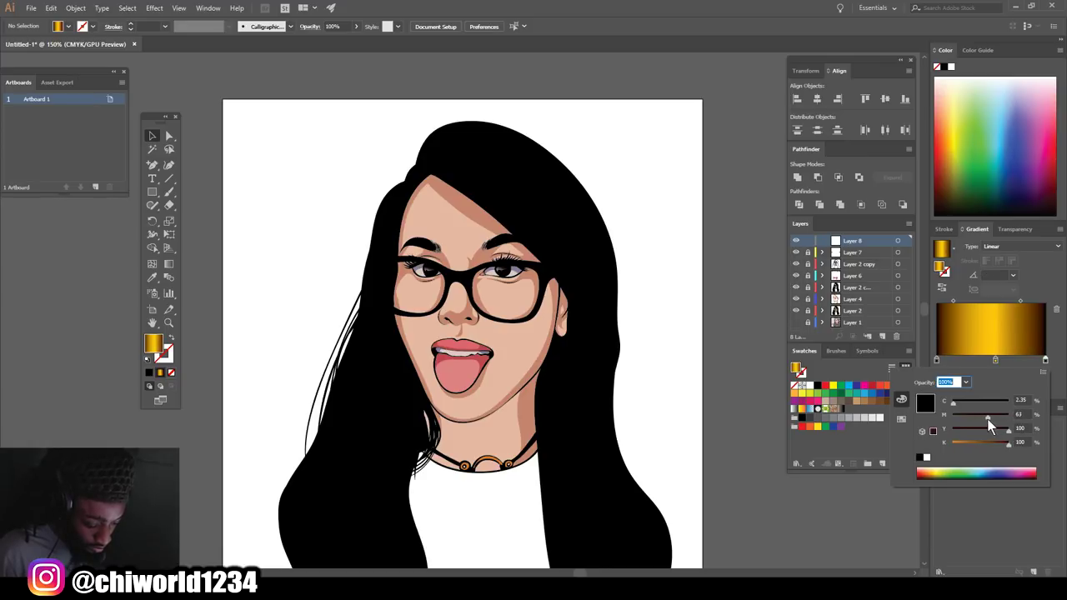
{"action": "left_click_drag", "start_coordinate": [961, 404], "coordinate": [945, 407]}
Shift the middle gradient stop slightly toward the start and recolour it to C 29, M 57, Y 44, K 20.
{"action": "left_click", "coordinate": [995, 360]}
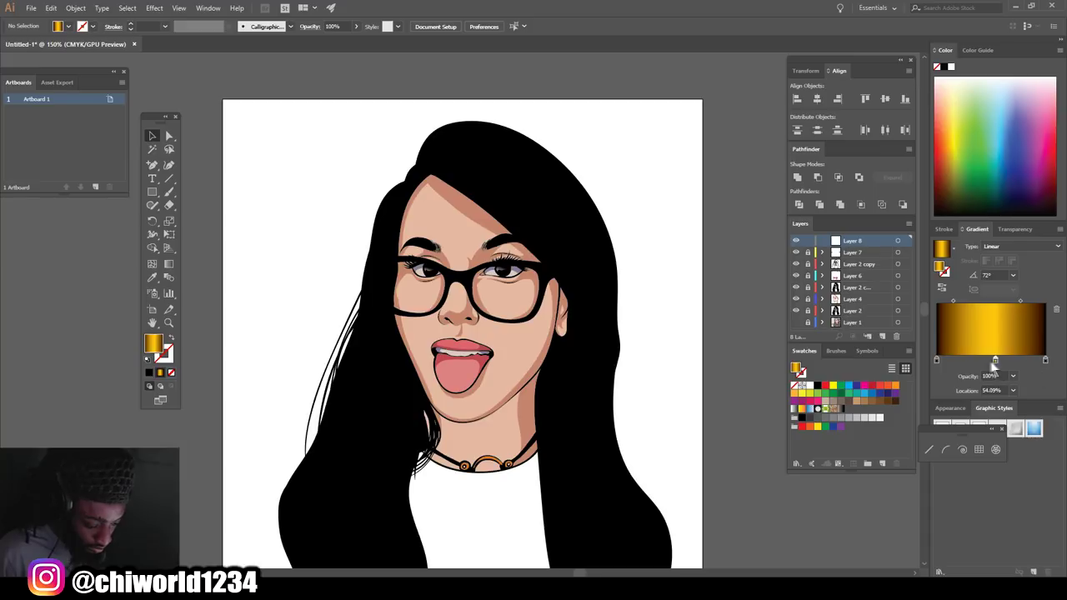
{"action": "left_click_drag", "start_coordinate": [995, 361], "coordinate": [986, 361]}
{"action": "double_click", "coordinate": [986, 361]}
{"action": "mouse_move", "coordinate": [979, 414]}
{"action": "left_mouse_down"}
{"action": "mouse_move", "coordinate": [993, 416]}
{"action": "mouse_move", "coordinate": [982, 431]}
{"action": "mouse_move", "coordinate": [1001, 442]}
{"action": "mouse_move", "coordinate": [978, 428]}
{"action": "mouse_move", "coordinate": [981, 420]}
{"action": "left_mouse_up"}
{"action": "left_click", "coordinate": [982, 403]}
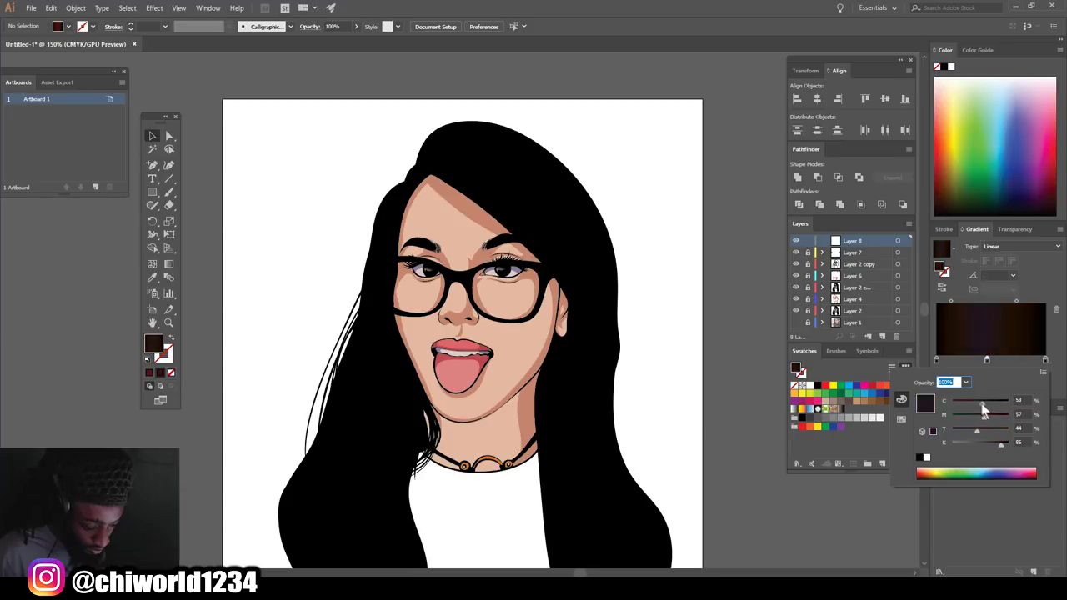
{"action": "left_click_drag", "start_coordinate": [970, 404], "coordinate": [968, 404]}
{"action": "left_click_drag", "start_coordinate": [983, 442], "coordinate": [964, 443]}
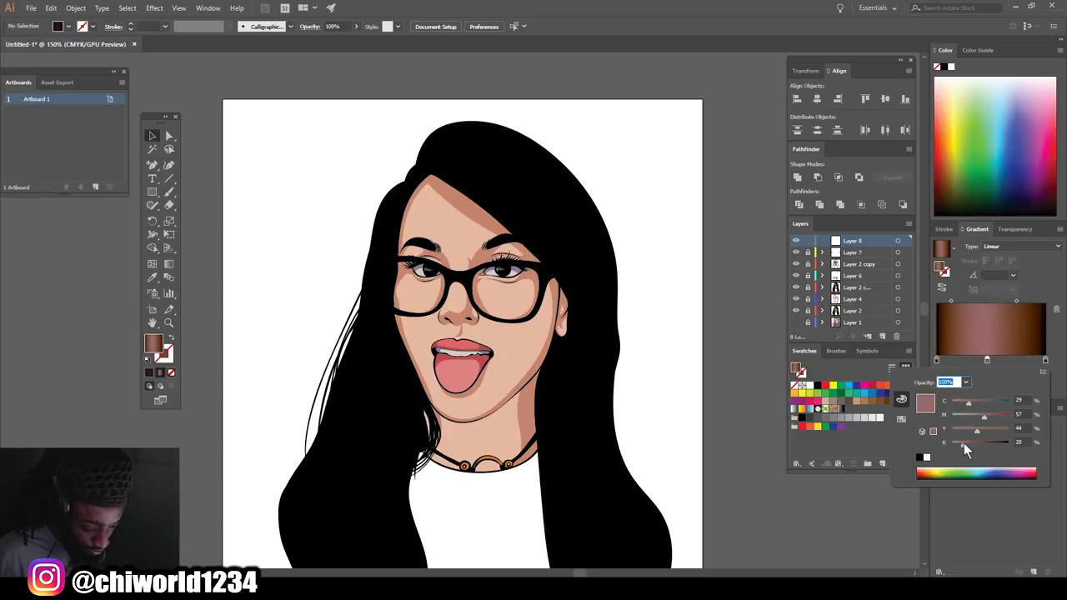
Pull the gradient's midpoints in close to the middle stop and raise the end stop's cyan to 75%.
{"action": "left_click", "coordinate": [1014, 302]}
{"action": "left_click_drag", "start_coordinate": [1016, 302], "coordinate": [977, 303]}
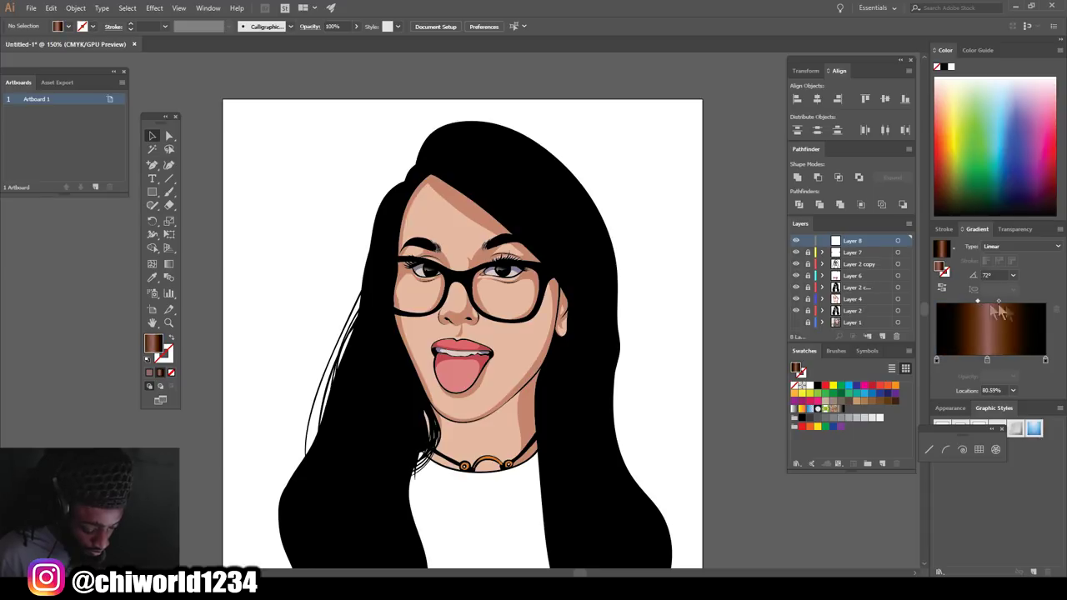
{"action": "double_click", "coordinate": [1045, 361]}
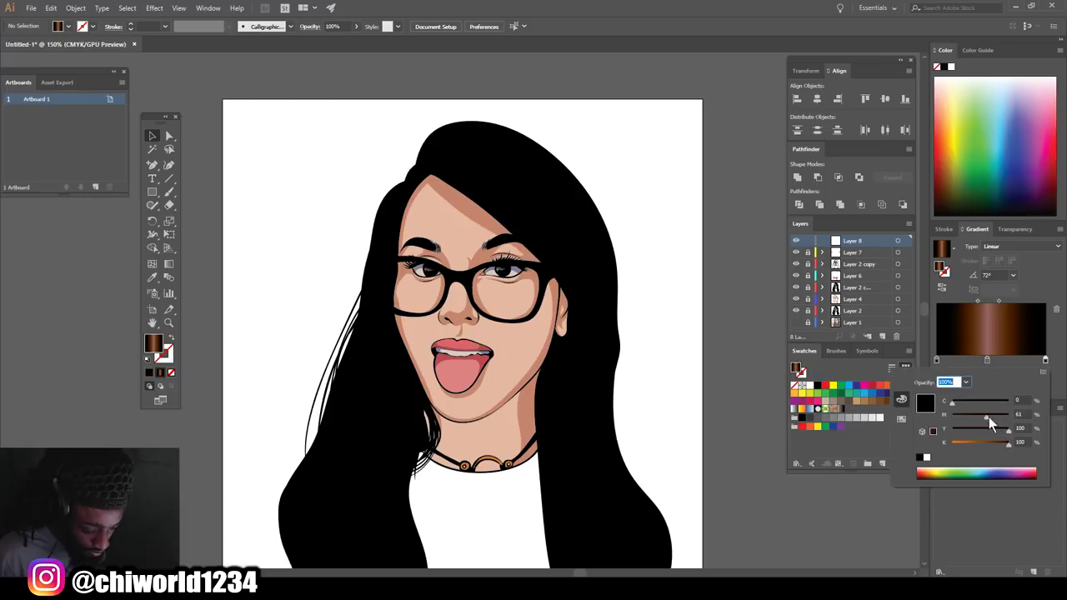
{"action": "left_click_drag", "start_coordinate": [968, 403], "coordinate": [977, 403]}
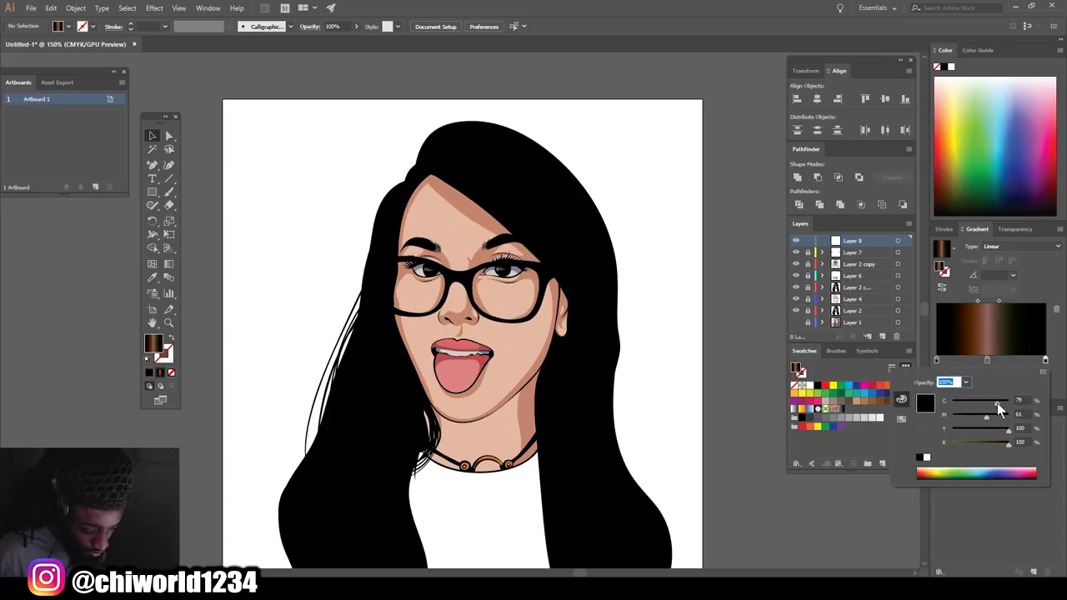
{"action": "left_click_drag", "start_coordinate": [997, 403], "coordinate": [993, 403]}
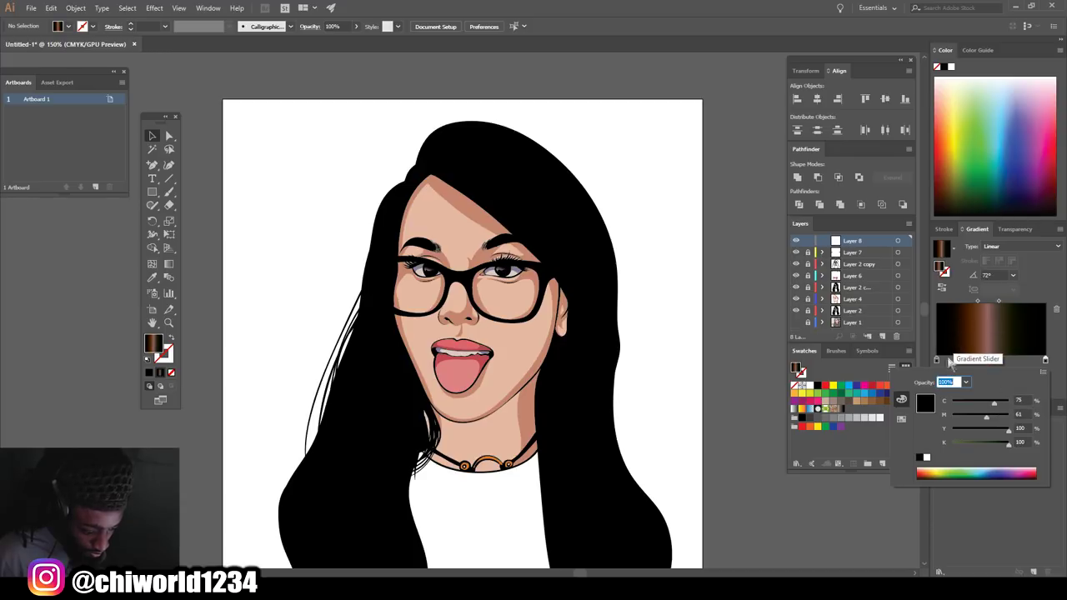
Raise the gradient's start stop to 67% cyan, keeping its other channels.
{"action": "double_click", "coordinate": [937, 362]}
{"action": "left_click_drag", "start_coordinate": [953, 404], "coordinate": [988, 406]}
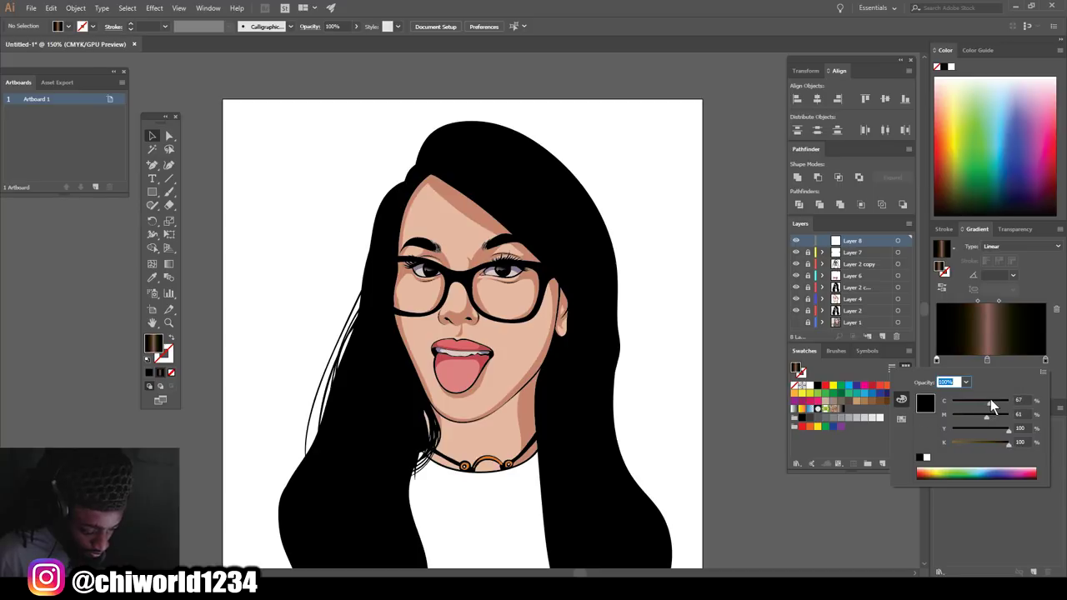
{"action": "key", "text": "Return"}
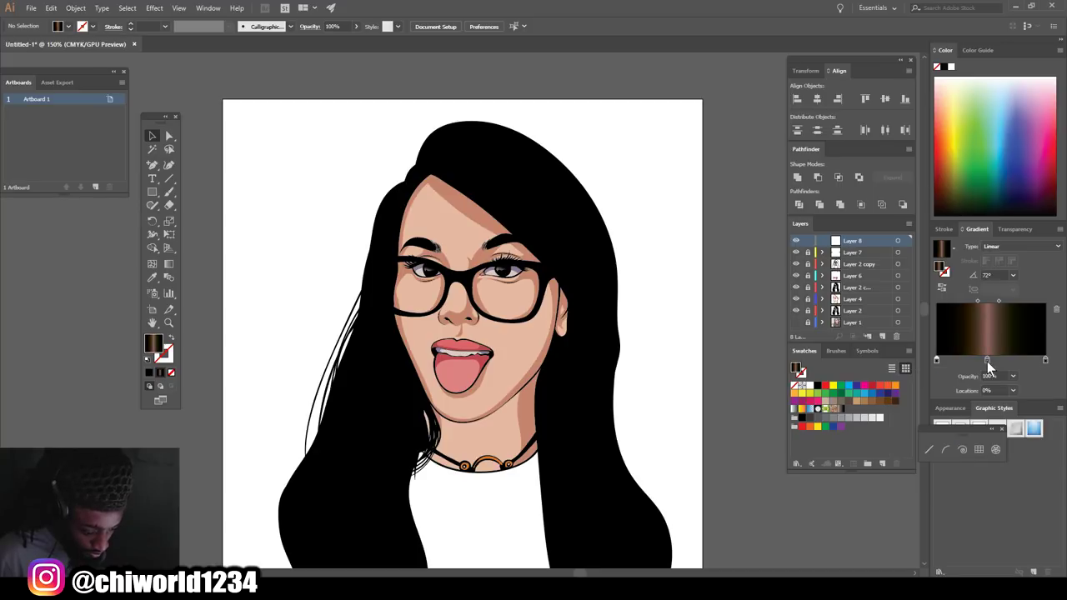
Recolour the middle gradient stop to a slate blue of C 60, M 49, Y 28, K 22 and spread the midpoints slightly outward.
{"action": "double_click", "coordinate": [988, 359]}
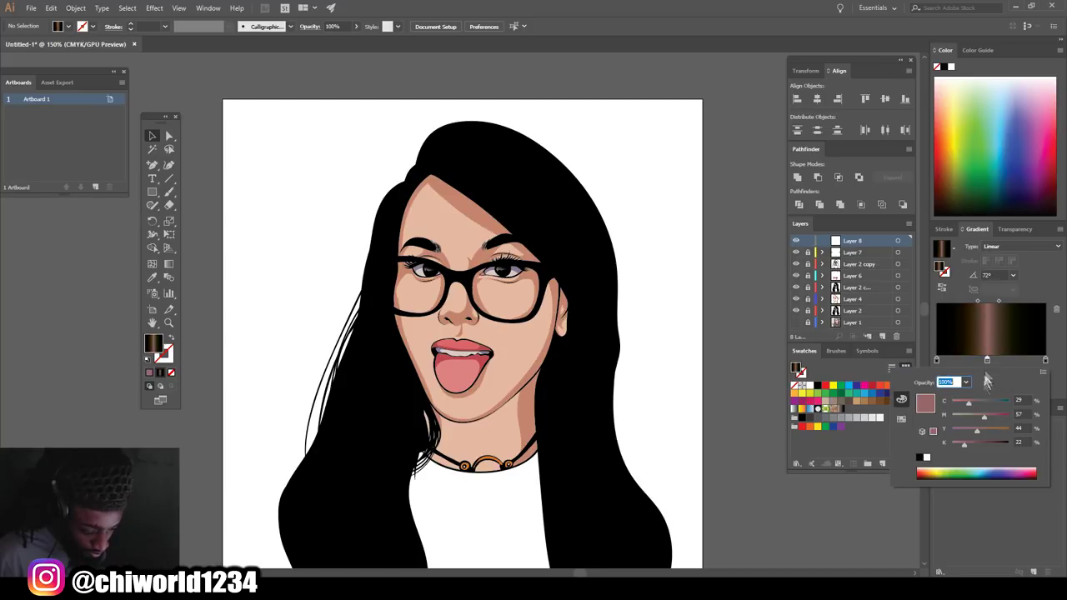
{"action": "left_click_drag", "start_coordinate": [971, 404], "coordinate": [967, 430]}
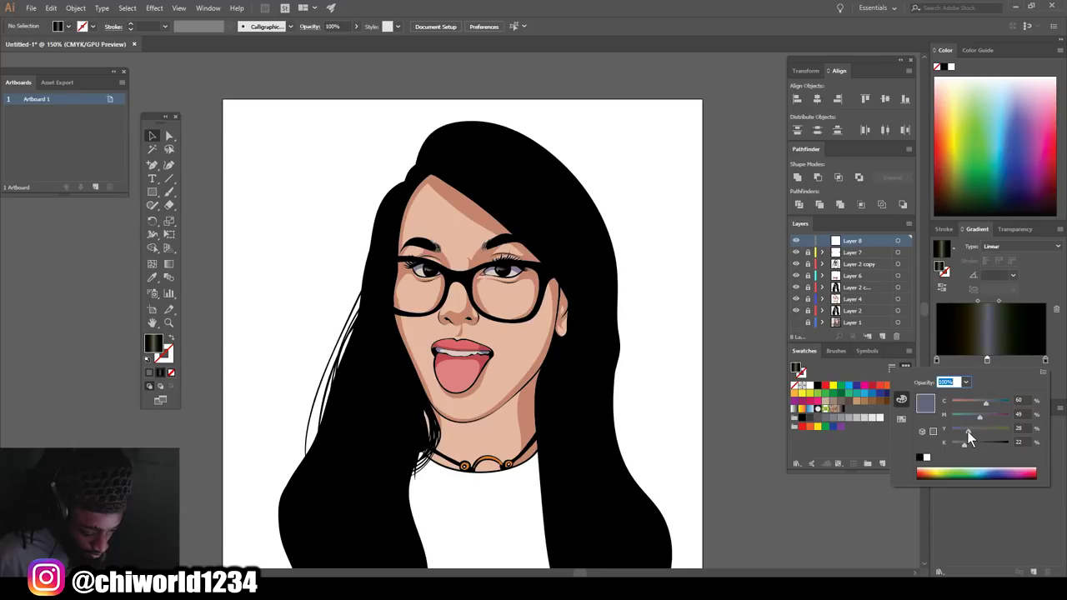
{"action": "left_click", "coordinate": [1001, 308]}
{"action": "mouse_move", "coordinate": [999, 301]}
{"action": "left_mouse_down"}
{"action": "mouse_move", "coordinate": [972, 301]}
{"action": "mouse_move", "coordinate": [1004, 302]}
{"action": "left_mouse_up"}
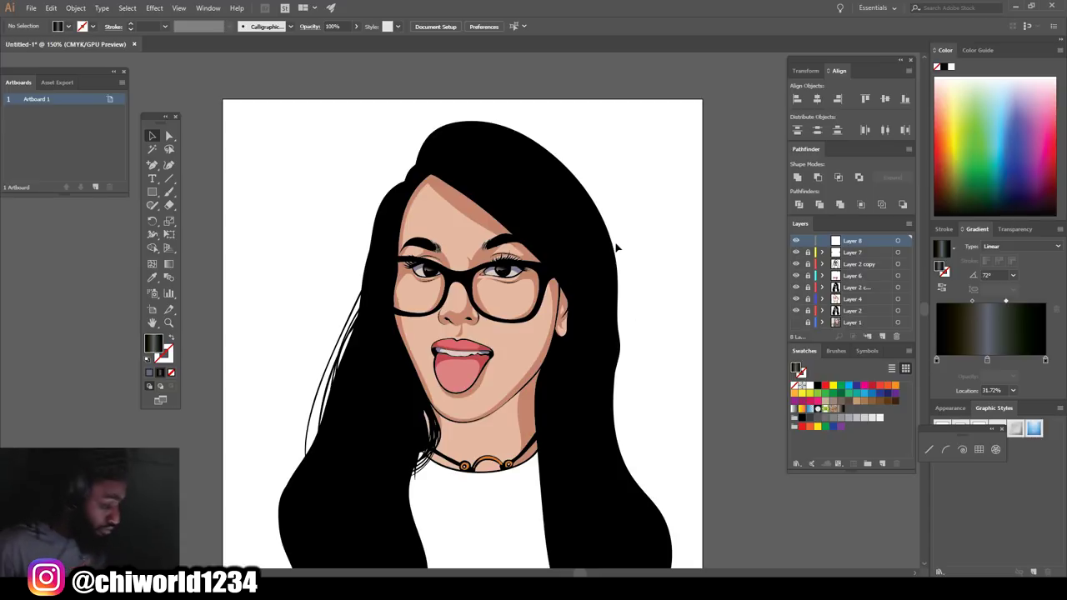
Paint two test strokes beside the artboard with the Paintbrush using the gradient, and set the stroke weight to 0.25 pt.
{"action": "left_click", "coordinate": [168, 191]}
{"action": "left_click_drag", "start_coordinate": [206, 204], "coordinate": [201, 340]}
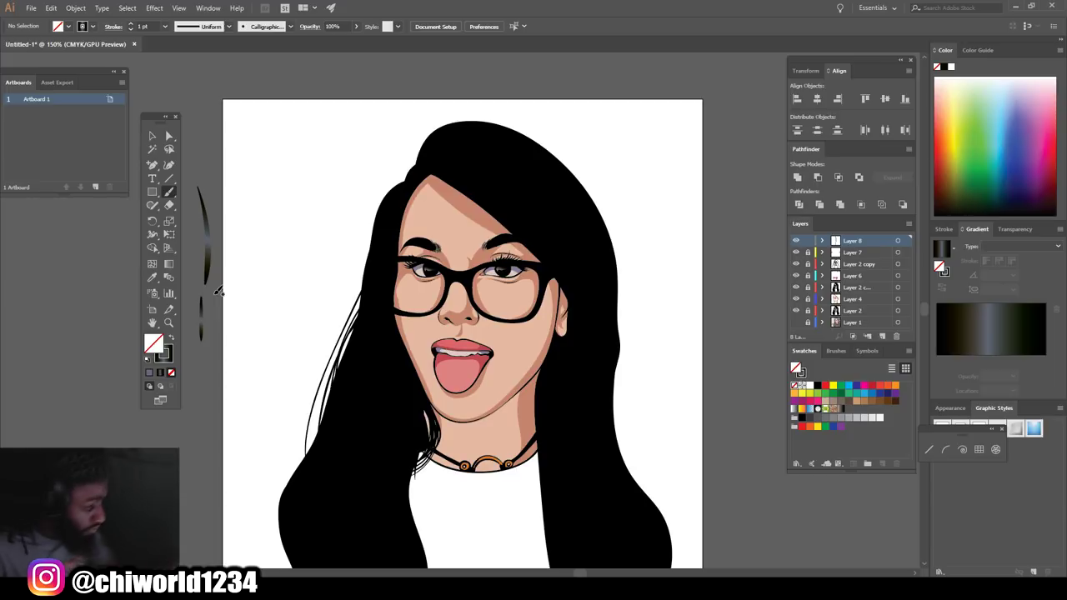
{"action": "left_click", "coordinate": [165, 26]}
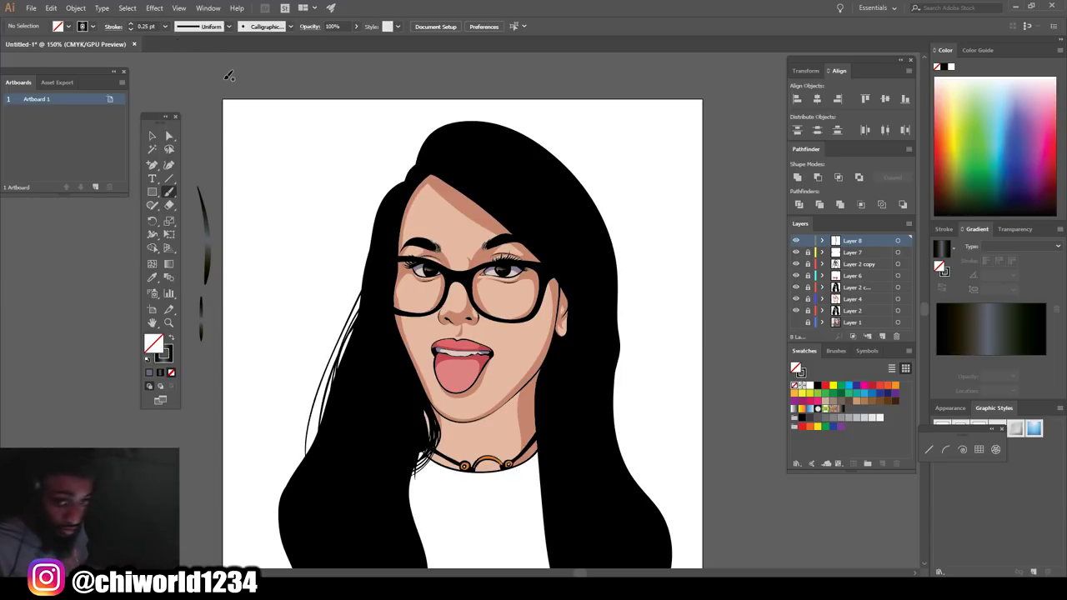
Paint fine diagonal highlight strands in the hair just above the outer corner of the right-hand eye and glasses frame.
{"action": "key", "text": "ctrl+equal"}
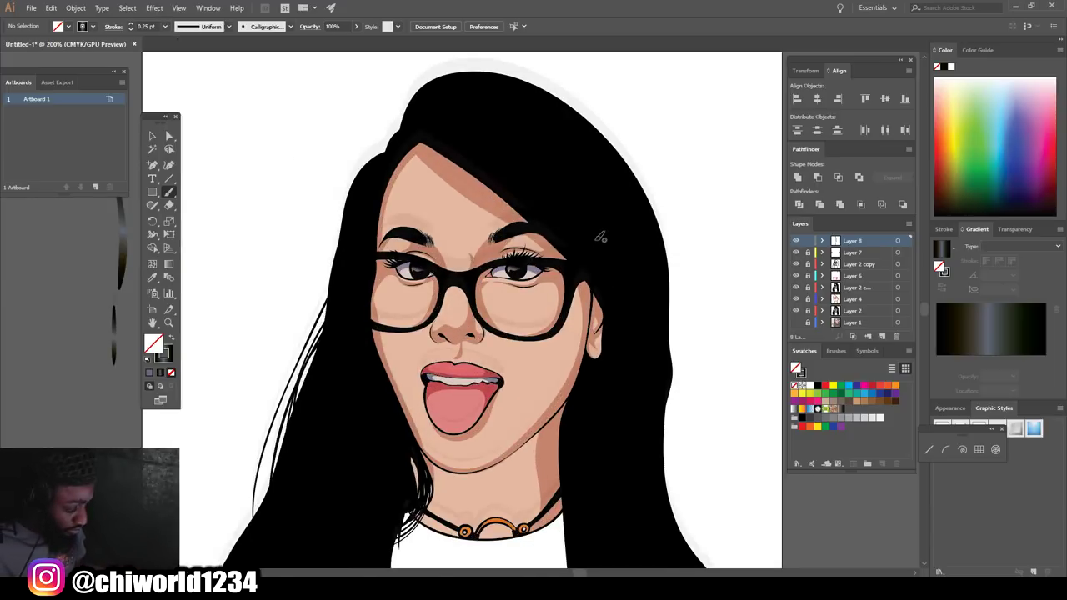
{"action": "scroll", "coordinate": [602, 234], "scroll_direction": "up", "scroll_amount": 3}
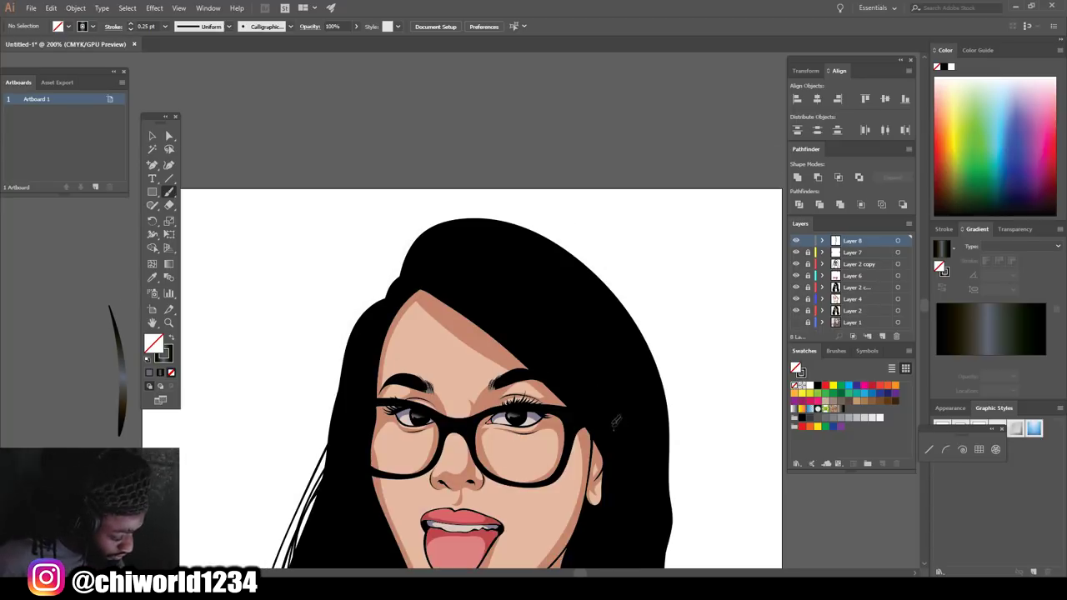
{"action": "left_click_drag", "start_coordinate": [601, 399], "coordinate": [563, 339]}
{"action": "mouse_move", "coordinate": [606, 417]}
{"action": "left_mouse_down"}
{"action": "mouse_move", "coordinate": [555, 334]}
{"action": "mouse_move", "coordinate": [558, 349]}
{"action": "left_mouse_up"}
{"action": "left_click_drag", "start_coordinate": [586, 396], "coordinate": [529, 340]}
{"action": "left_click_drag", "start_coordinate": [579, 401], "coordinate": [530, 352]}
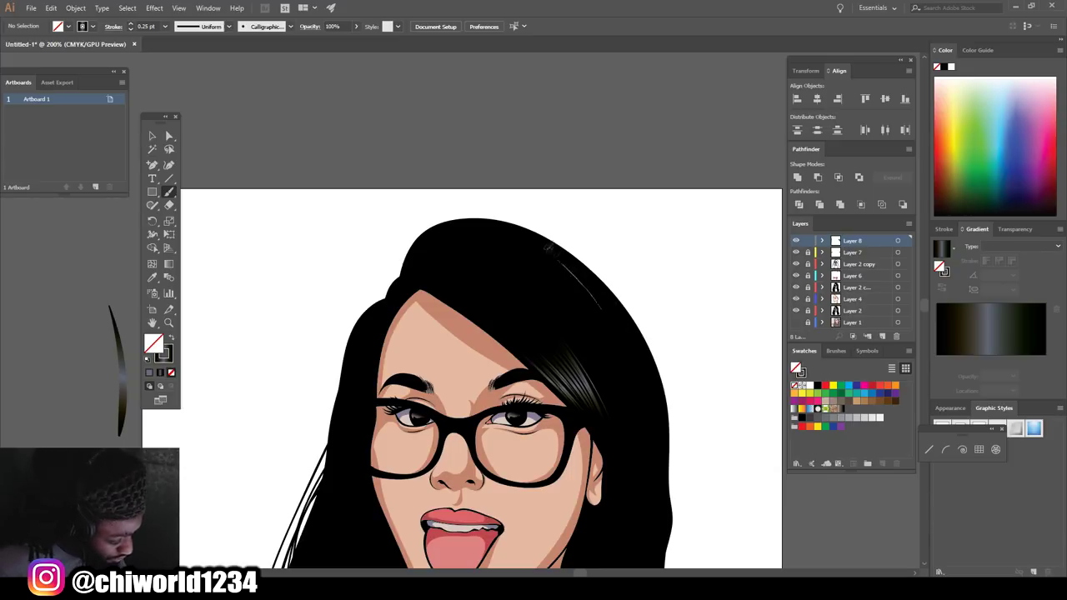
Paint a band of highlight strands across the crown, from the outer edge of the hair down to the hairline over the forehead.
{"action": "mouse_move", "coordinate": [604, 312]}
{"action": "left_mouse_down"}
{"action": "mouse_move", "coordinate": [542, 248]}
{"action": "mouse_move", "coordinate": [545, 260]}
{"action": "left_mouse_up"}
{"action": "left_click_drag", "start_coordinate": [602, 340], "coordinate": [540, 252]}
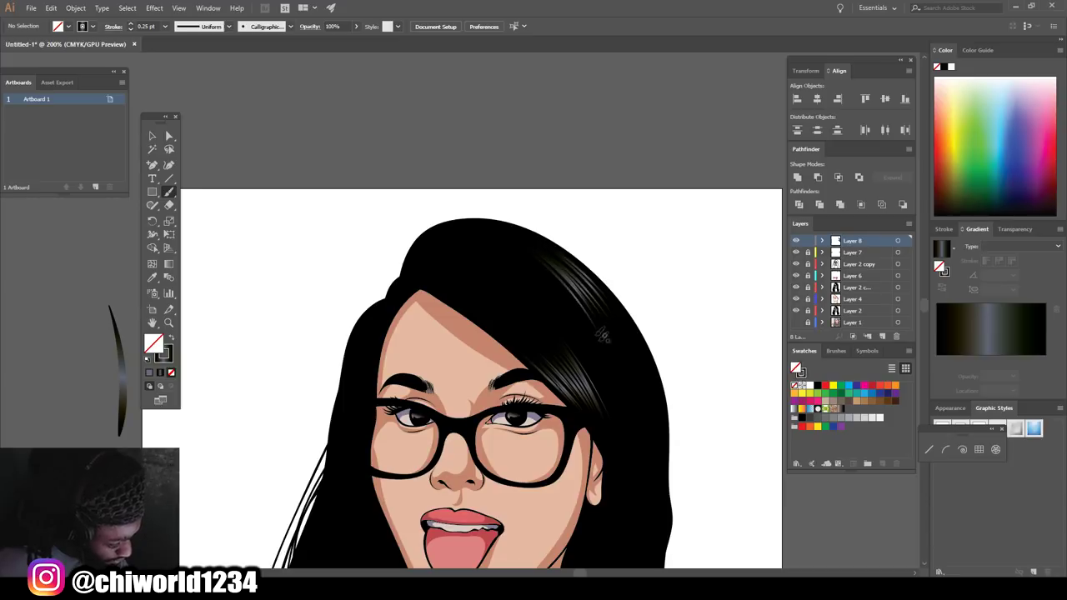
{"action": "mouse_move", "coordinate": [598, 338]}
{"action": "left_mouse_down"}
{"action": "mouse_move", "coordinate": [521, 249]}
{"action": "mouse_move", "coordinate": [608, 322]}
{"action": "mouse_move", "coordinate": [592, 294]}
{"action": "mouse_move", "coordinate": [520, 260]}
{"action": "left_mouse_up"}
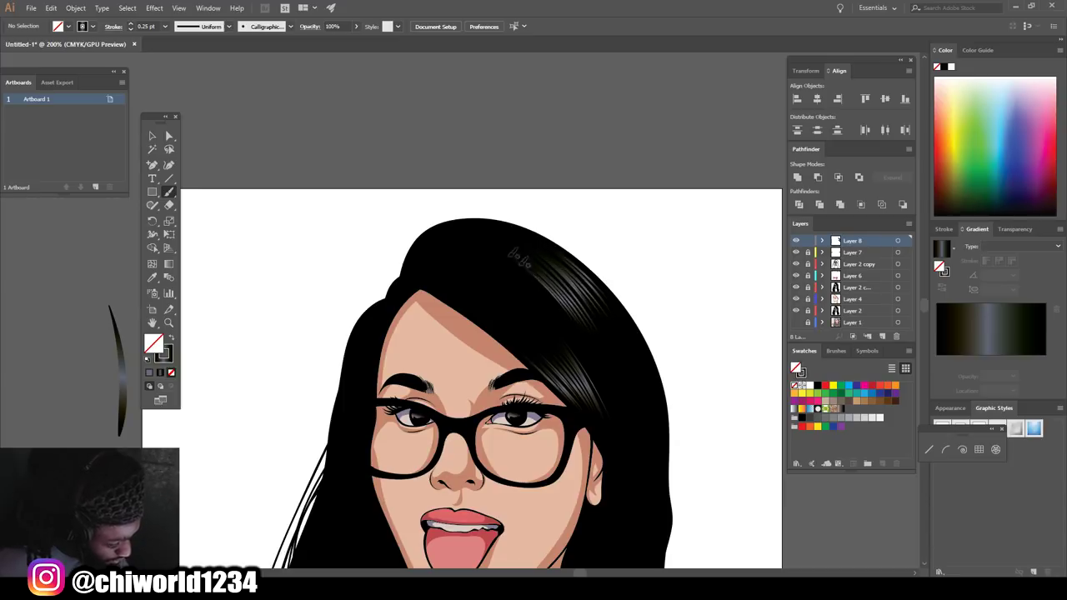
{"action": "mouse_move", "coordinate": [574, 331]}
{"action": "left_mouse_down"}
{"action": "mouse_move", "coordinate": [492, 246]}
{"action": "mouse_move", "coordinate": [568, 325]}
{"action": "mouse_move", "coordinate": [497, 249]}
{"action": "mouse_move", "coordinate": [551, 315]}
{"action": "mouse_move", "coordinate": [483, 251]}
{"action": "mouse_move", "coordinate": [537, 317]}
{"action": "mouse_move", "coordinate": [471, 254]}
{"action": "left_mouse_up"}
{"action": "left_click_drag", "start_coordinate": [540, 337], "coordinate": [473, 277]}
{"action": "mouse_move", "coordinate": [525, 338]}
{"action": "left_mouse_down"}
{"action": "mouse_move", "coordinate": [480, 292]}
{"action": "mouse_move", "coordinate": [452, 282]}
{"action": "mouse_move", "coordinate": [463, 305]}
{"action": "left_mouse_up"}
{"action": "left_click_drag", "start_coordinate": [503, 334], "coordinate": [450, 293]}
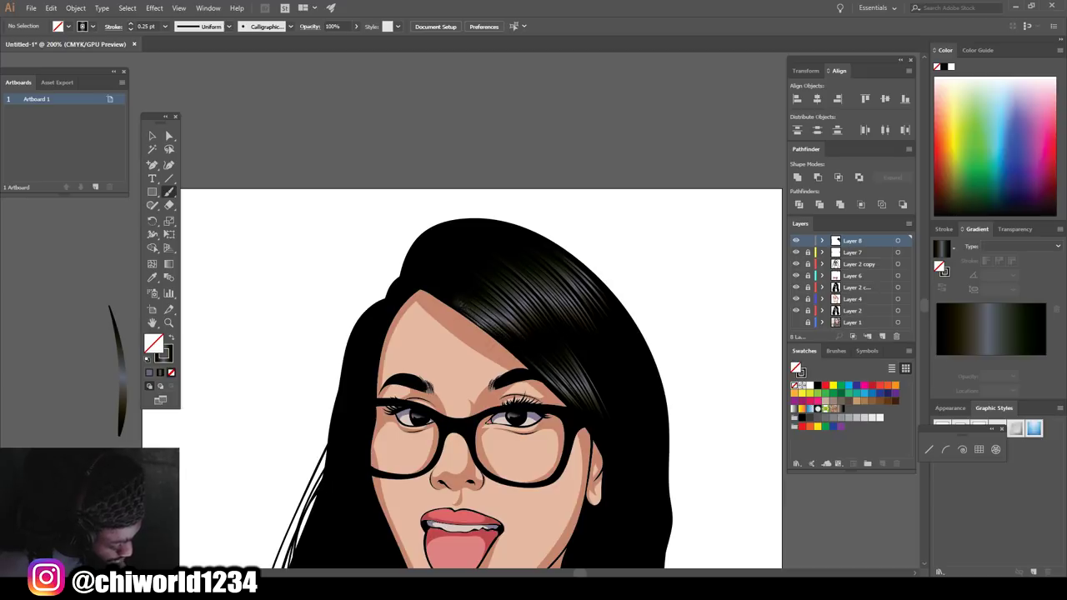
Add highlight strands at the top-left of the parting and down the hair beside the left temple.
{"action": "left_click_drag", "start_coordinate": [413, 275], "coordinate": [500, 231]}
{"action": "scroll", "coordinate": [453, 312], "scroll_direction": "down", "scroll_amount": 3}
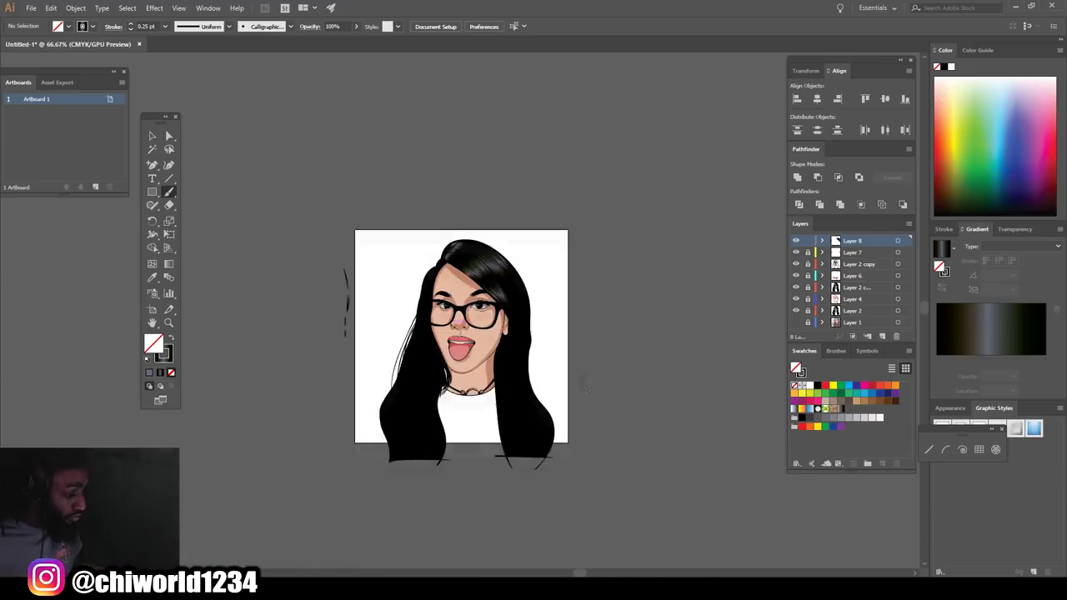
{"action": "scroll", "coordinate": [592, 399], "scroll_direction": "up", "scroll_amount": 3}
{"action": "left_click_drag", "start_coordinate": [381, 208], "coordinate": [371, 277]}
{"action": "left_click_drag", "start_coordinate": [373, 210], "coordinate": [350, 280]}
Paint highlight strands in the hair beside the right-hand ear, reaching the outer edge above it.
{"action": "mouse_move", "coordinate": [634, 325]}
{"action": "left_mouse_down"}
{"action": "mouse_move", "coordinate": [653, 435]}
{"action": "mouse_move", "coordinate": [642, 412]}
{"action": "left_mouse_up"}
{"action": "left_click_drag", "start_coordinate": [601, 315], "coordinate": [629, 382]}
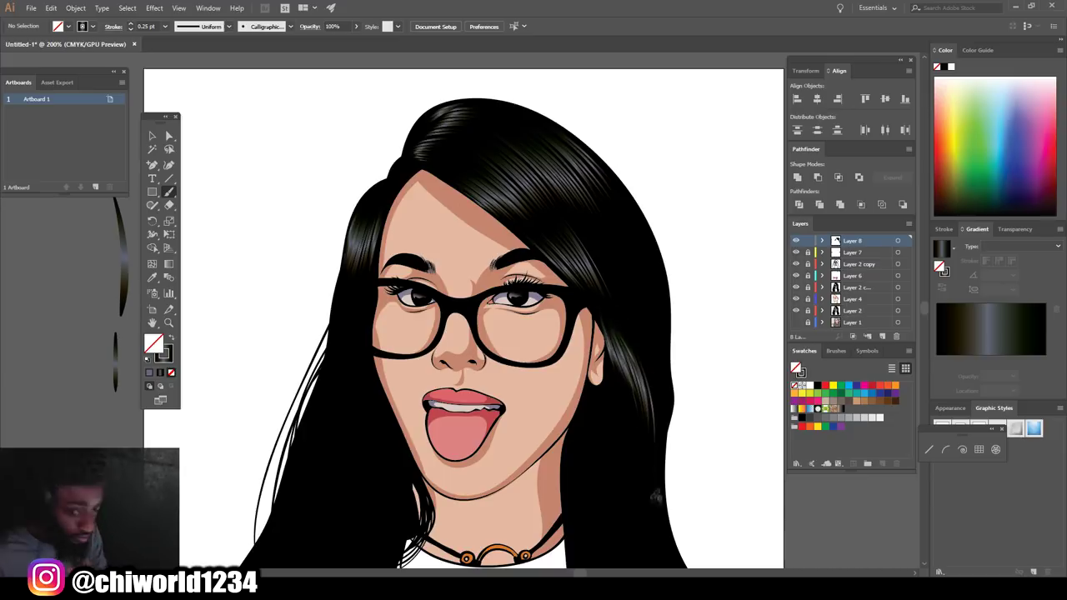
{"action": "left_click_drag", "start_coordinate": [650, 284], "coordinate": [662, 348]}
{"action": "left_click_drag", "start_coordinate": [632, 270], "coordinate": [650, 326]}
{"action": "key", "text": "h"}
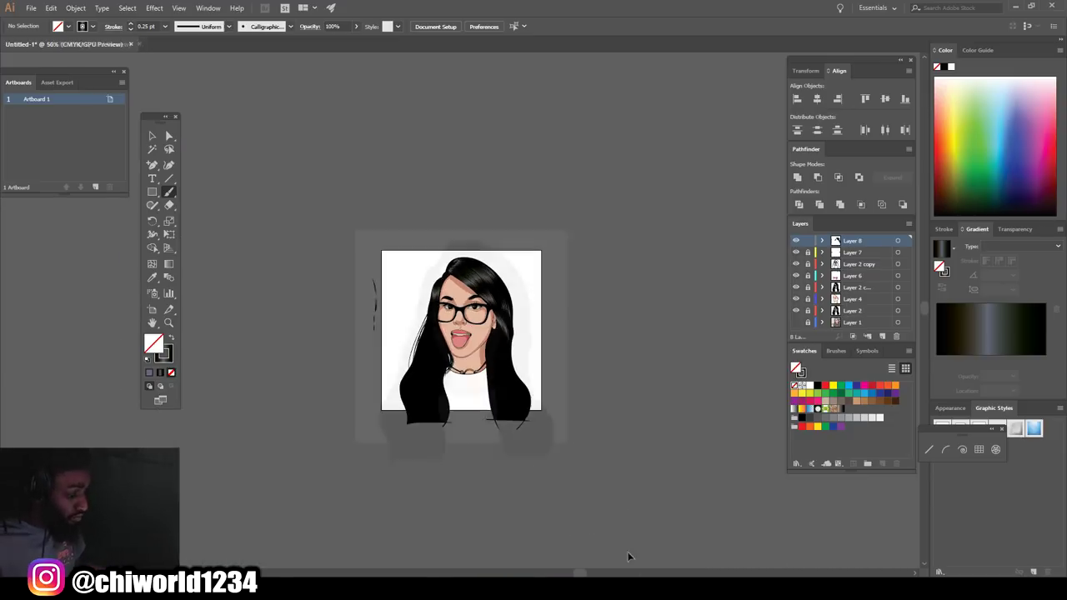
Paint curved highlight strands in the middle of the left-hand lock, below chin level.
{"action": "key", "text": "h"}
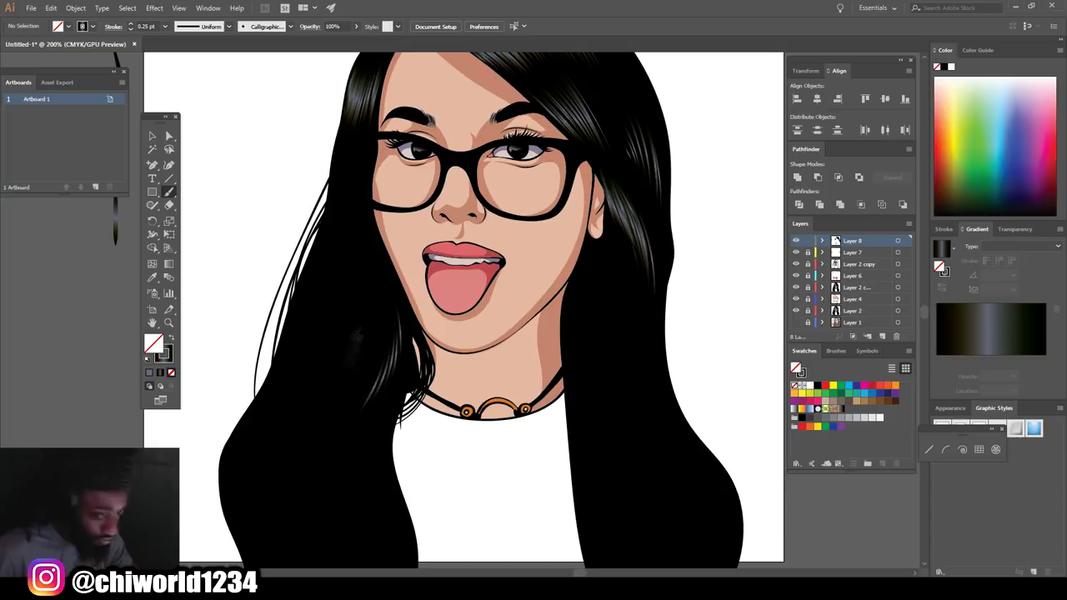
{"action": "left_click_drag", "start_coordinate": [332, 429], "coordinate": [316, 527]}
{"action": "left_click_drag", "start_coordinate": [337, 450], "coordinate": [305, 540]}
Paint long highlight strands down the right-hand lock beside the neck and in the hair next to the left cheek.
{"action": "key", "text": "h"}
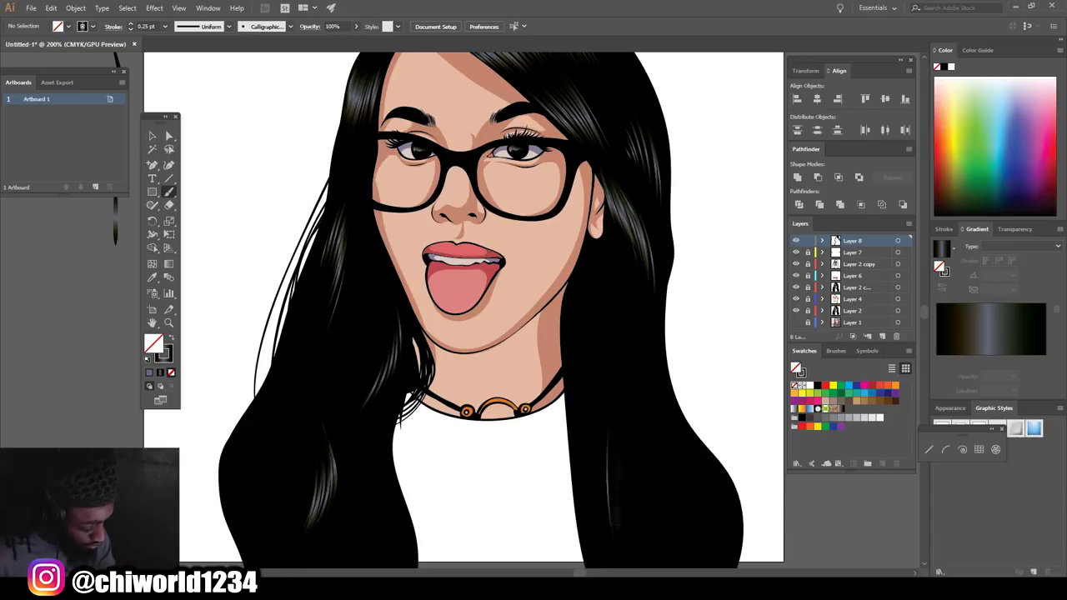
{"action": "key", "text": "h"}
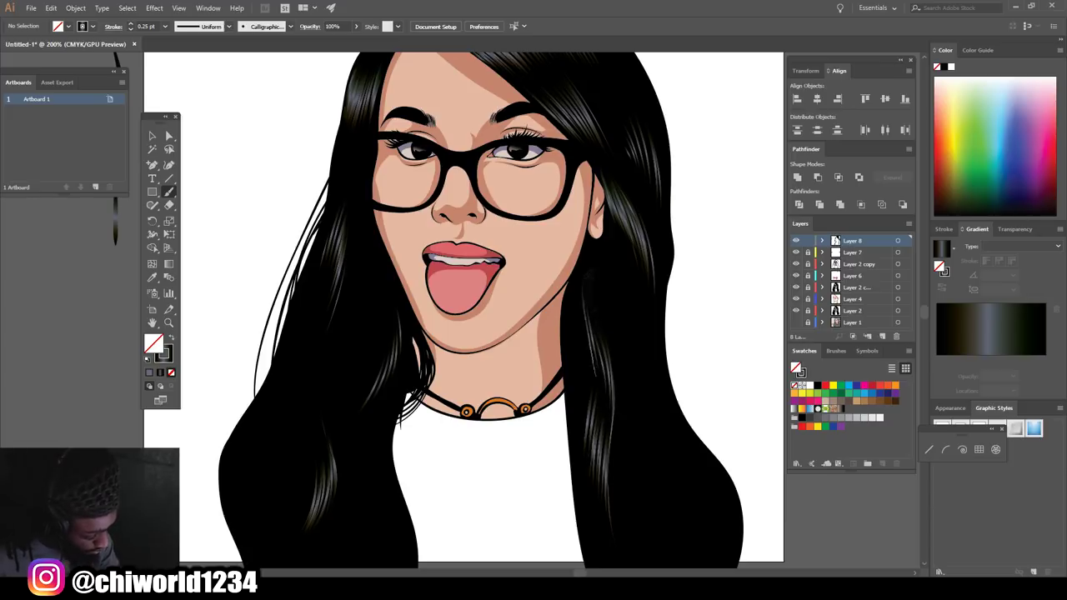
{"action": "key", "text": "h"}
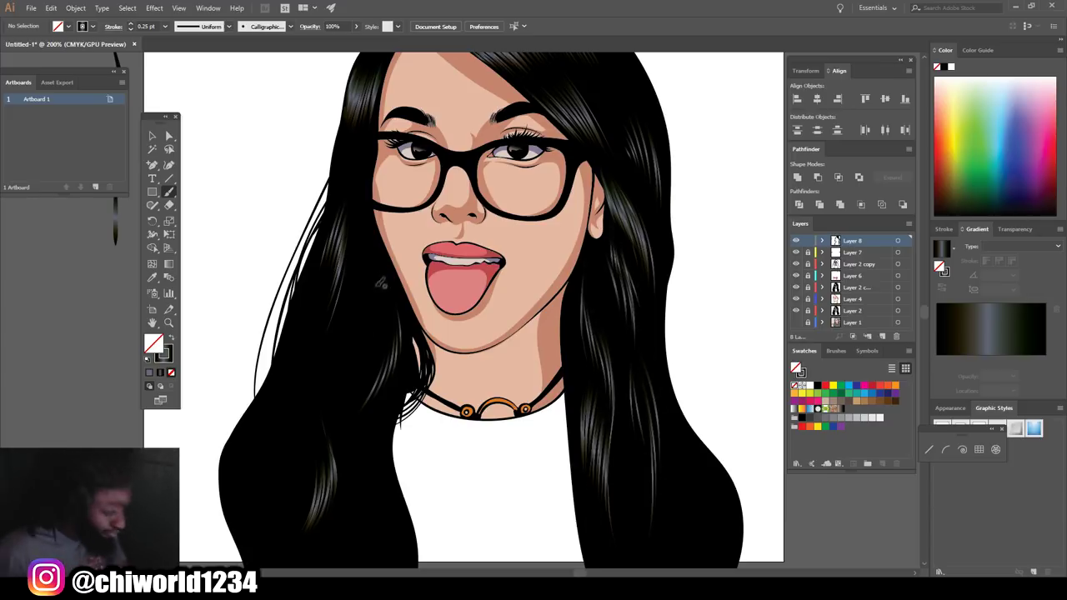
{"action": "key", "text": "h"}
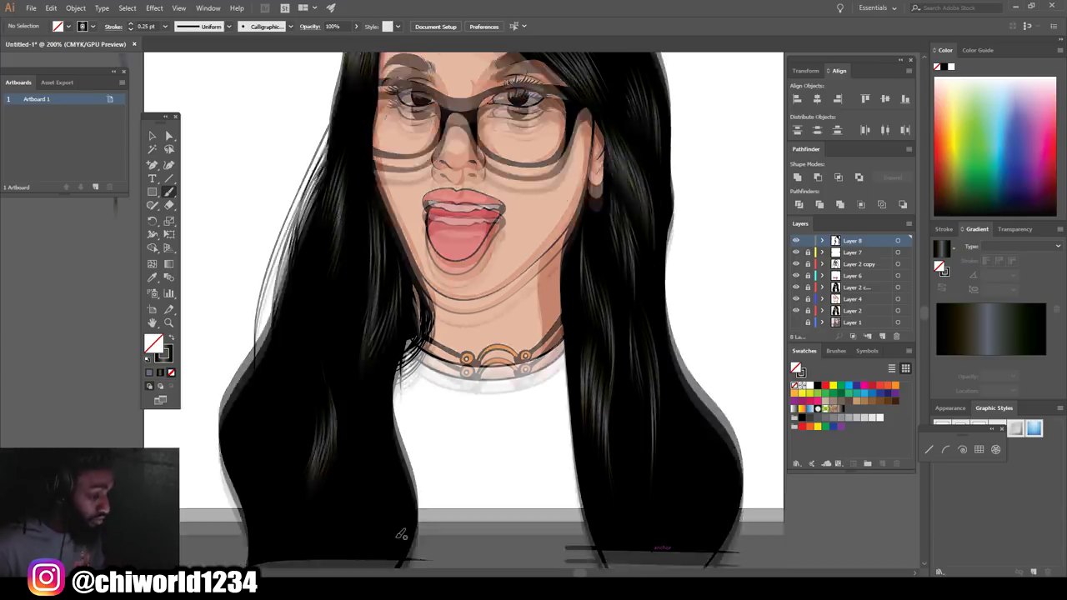
Paint highlight strands following the outer curl at the lower end of the right-hand lock.
{"action": "left_click_drag", "start_coordinate": [699, 416], "coordinate": [718, 530]}
{"action": "left_click_drag", "start_coordinate": [684, 366], "coordinate": [713, 509]}
{"action": "mouse_move", "coordinate": [694, 400]}
{"action": "left_mouse_down"}
{"action": "mouse_move", "coordinate": [704, 517]}
{"action": "mouse_move", "coordinate": [682, 500]}
{"action": "left_mouse_up"}
Fill the lower left-hand lock with highlight strands, from its inner edge beside the shirt to its outer curl.
{"action": "left_click_drag", "start_coordinate": [375, 425], "coordinate": [385, 504]}
{"action": "mouse_move", "coordinate": [367, 351]}
{"action": "left_mouse_down"}
{"action": "mouse_move", "coordinate": [379, 488]}
{"action": "mouse_move", "coordinate": [381, 405]}
{"action": "left_mouse_up"}
{"action": "left_click_drag", "start_coordinate": [371, 300], "coordinate": [392, 371]}
{"action": "left_click_drag", "start_coordinate": [293, 393], "coordinate": [301, 427]}
{"action": "left_click_drag", "start_coordinate": [282, 319], "coordinate": [290, 392]}
{"action": "left_click_drag", "start_coordinate": [275, 250], "coordinate": [288, 367]}
{"action": "left_click_drag", "start_coordinate": [243, 292], "coordinate": [275, 461]}
{"action": "left_click_drag", "start_coordinate": [259, 400], "coordinate": [255, 455]}
{"action": "mouse_move", "coordinate": [251, 397]}
{"action": "left_mouse_down"}
{"action": "mouse_move", "coordinate": [243, 465]}
{"action": "mouse_move", "coordinate": [233, 446]}
{"action": "left_mouse_up"}
{"action": "left_click_drag", "start_coordinate": [225, 395], "coordinate": [222, 424]}
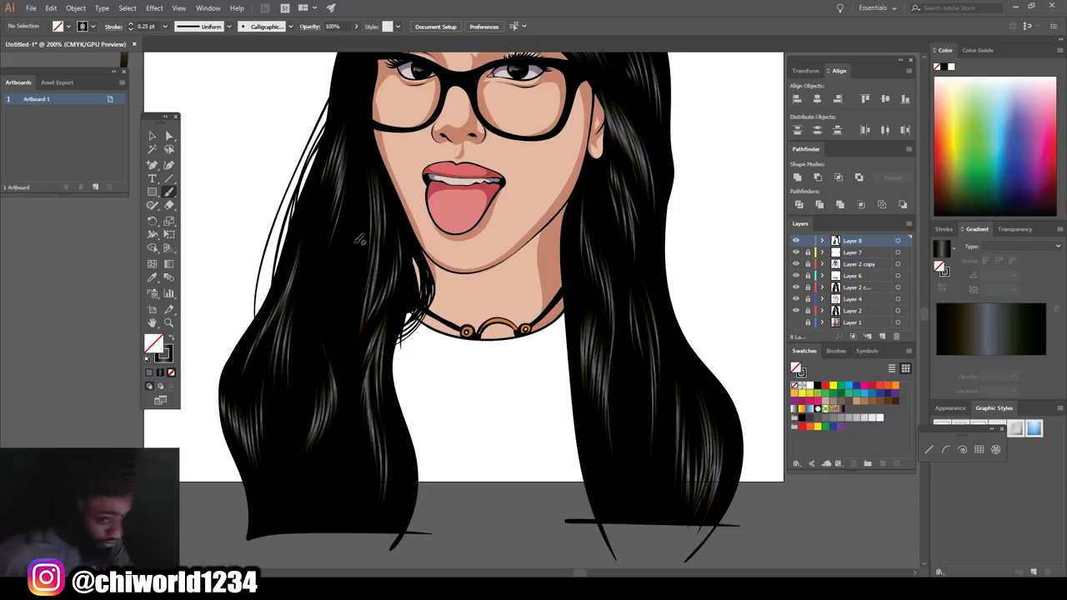
Add denser highlight strands through the upper left-hand lock, between the cheek and the loose outer hairs.
{"action": "left_click_drag", "start_coordinate": [348, 249], "coordinate": [323, 310]}
{"action": "left_click_drag", "start_coordinate": [325, 270], "coordinate": [306, 340]}
{"action": "left_click_drag", "start_coordinate": [317, 236], "coordinate": [305, 292]}
{"action": "left_click_drag", "start_coordinate": [316, 219], "coordinate": [306, 268]}
{"action": "scroll", "coordinate": [464, 308], "scroll_direction": "up", "scroll_amount": 3}
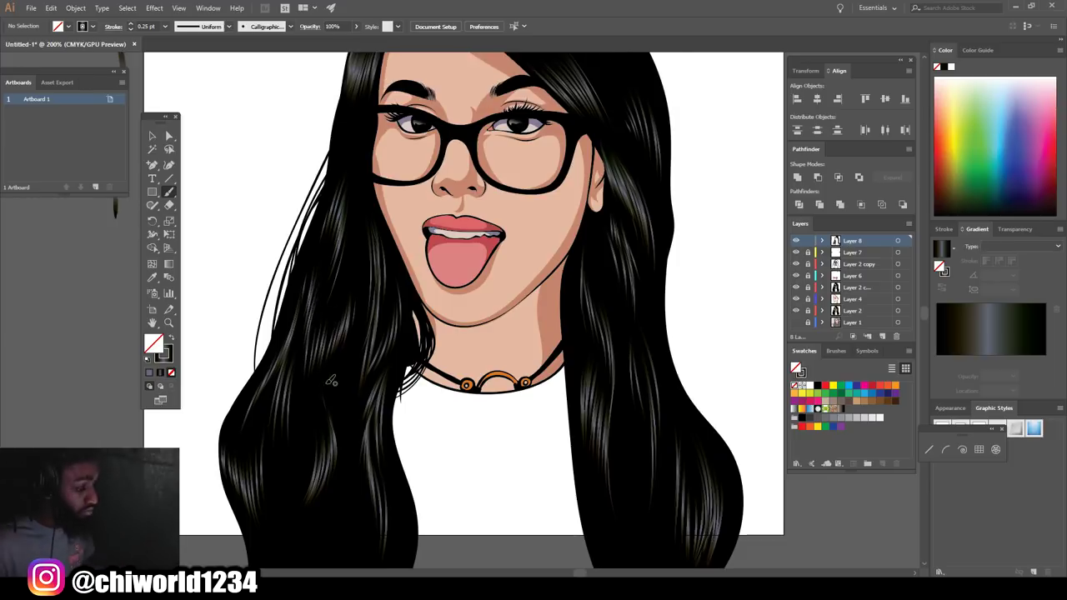
{"action": "mouse_move", "coordinate": [367, 166]}
{"action": "left_mouse_down"}
{"action": "mouse_move", "coordinate": [357, 227]}
{"action": "mouse_move", "coordinate": [334, 246]}
{"action": "left_mouse_up"}
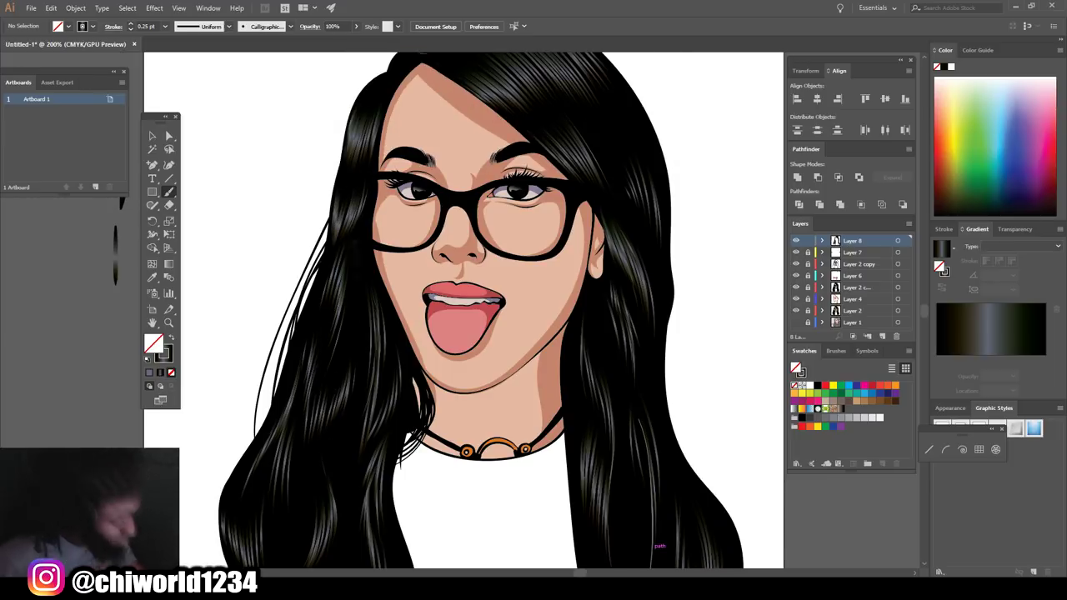
Add highlight strands along the inner edge of the right-hand lock beside the neck.
{"action": "mouse_move", "coordinate": [584, 410]}
{"action": "left_mouse_down"}
{"action": "mouse_move", "coordinate": [573, 492]}
{"action": "mouse_move", "coordinate": [569, 478]}
{"action": "left_mouse_up"}
{"action": "left_click_drag", "start_coordinate": [567, 385], "coordinate": [562, 448]}
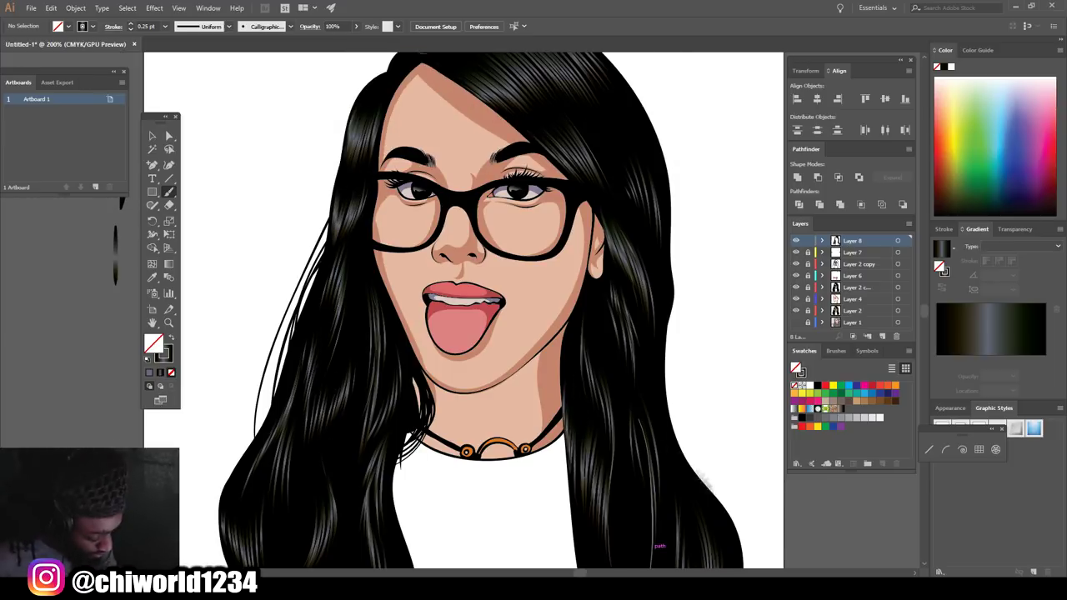